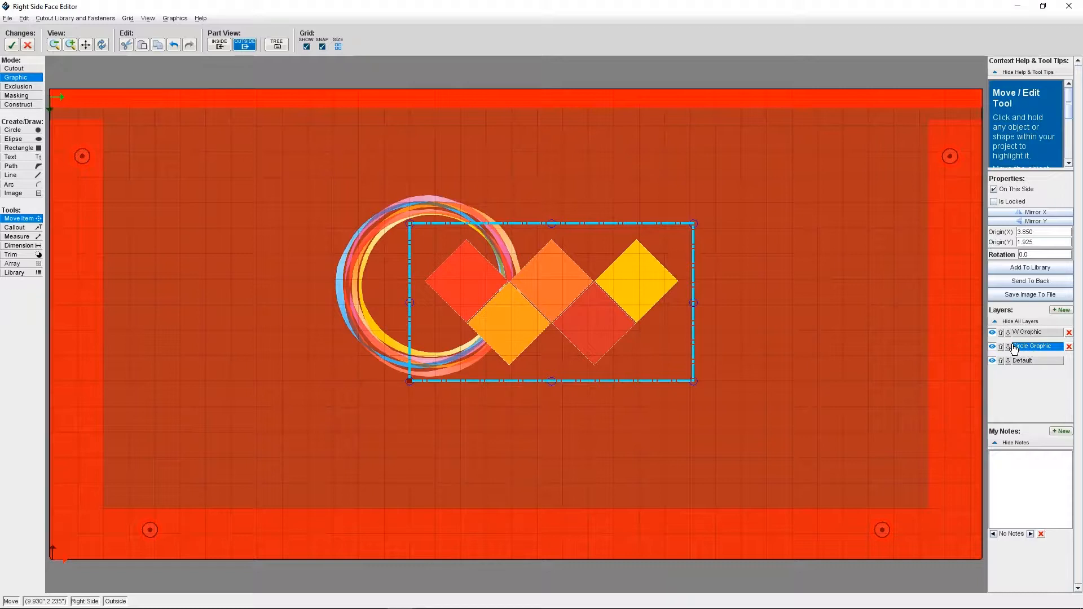
Move the Circle Graphic layer above the W Graphic layer on the right side face
left_click(1001, 347)
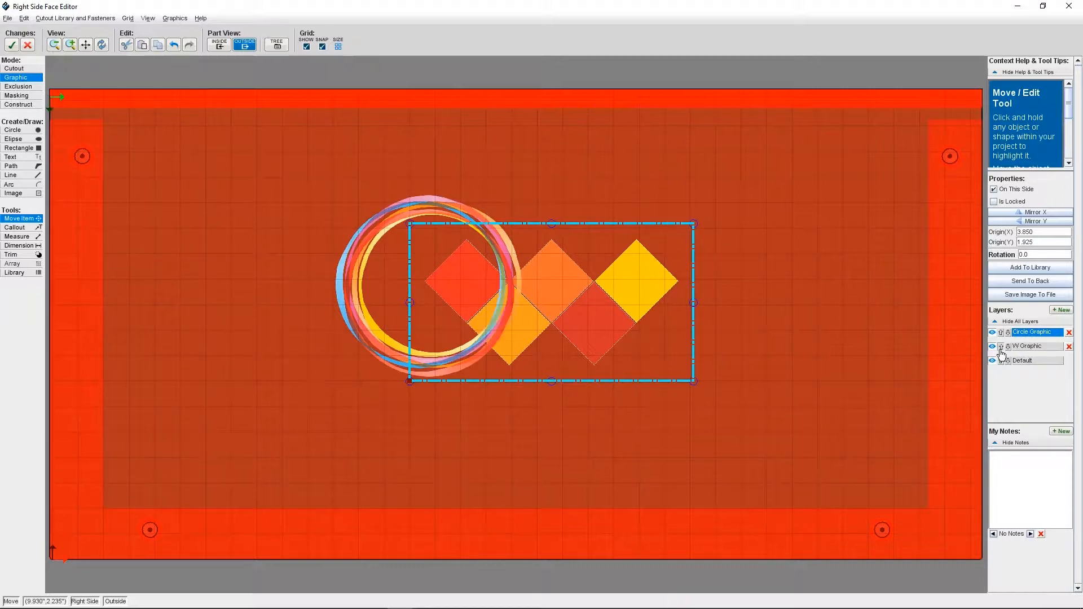
left_click(1003, 349)
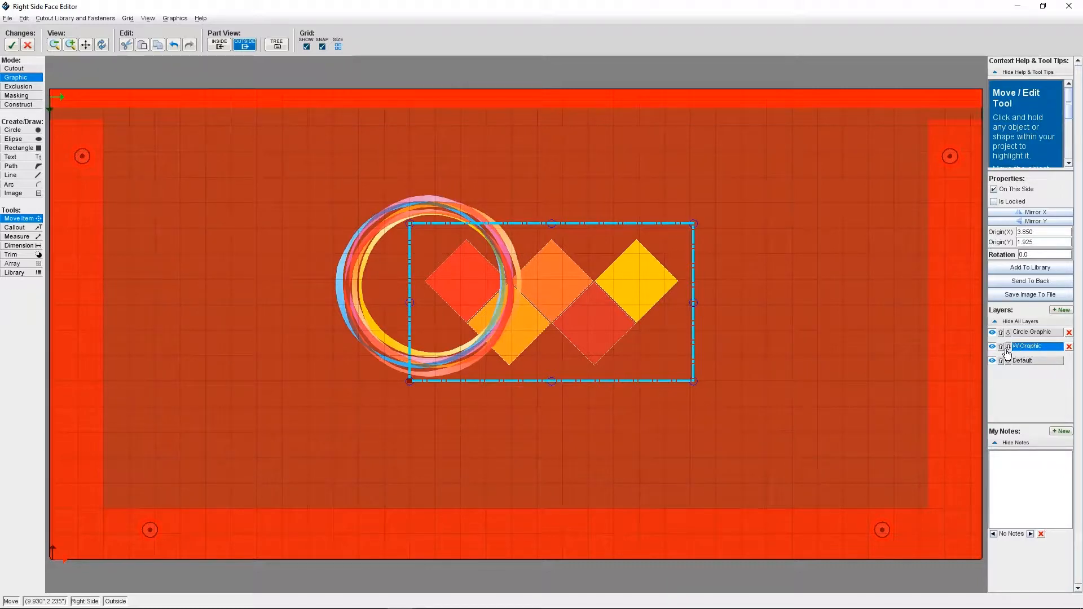
left_click(1001, 347)
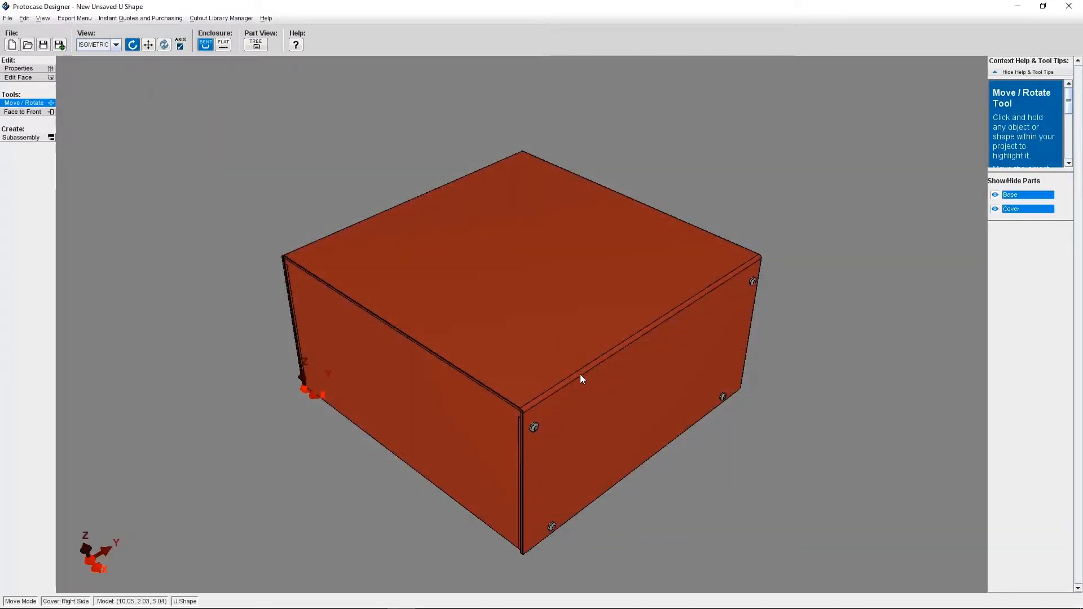
Open the enclosure's top face for editing and turn on the grid display and grid snapping
mouse_move(580, 374)
right_mouse_down()
mouse_move(533, 368)
mouse_move(567, 381)
right_mouse_up()
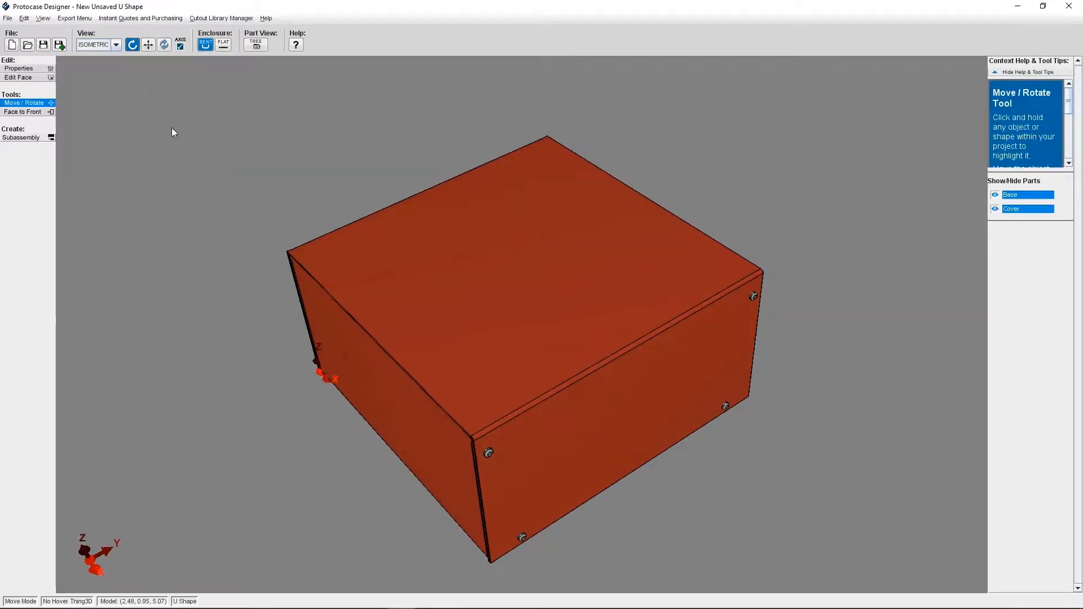
left_click(20, 77)
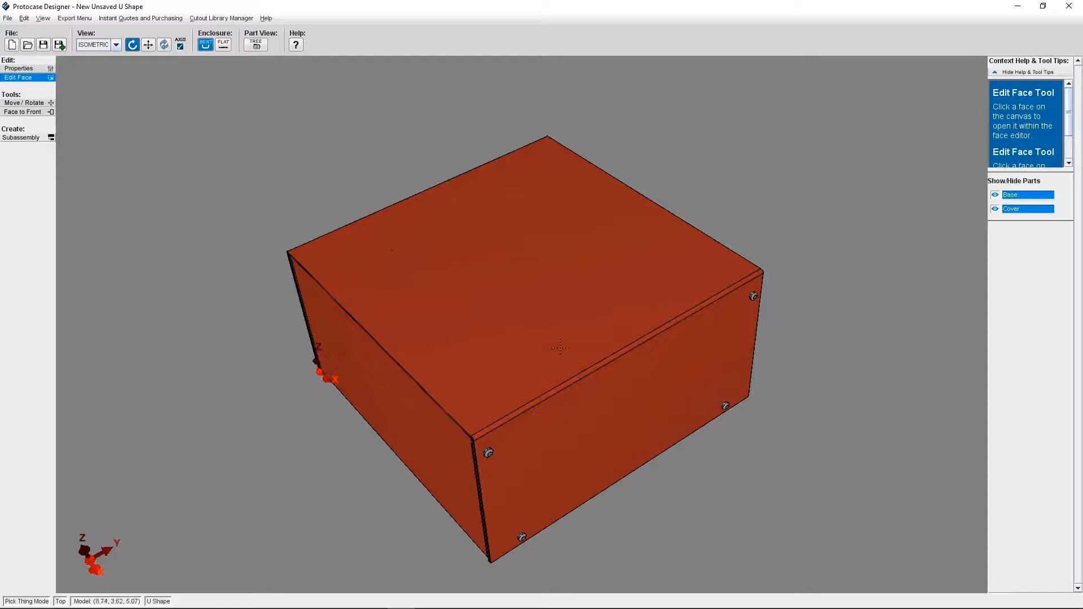
left_click(524, 289)
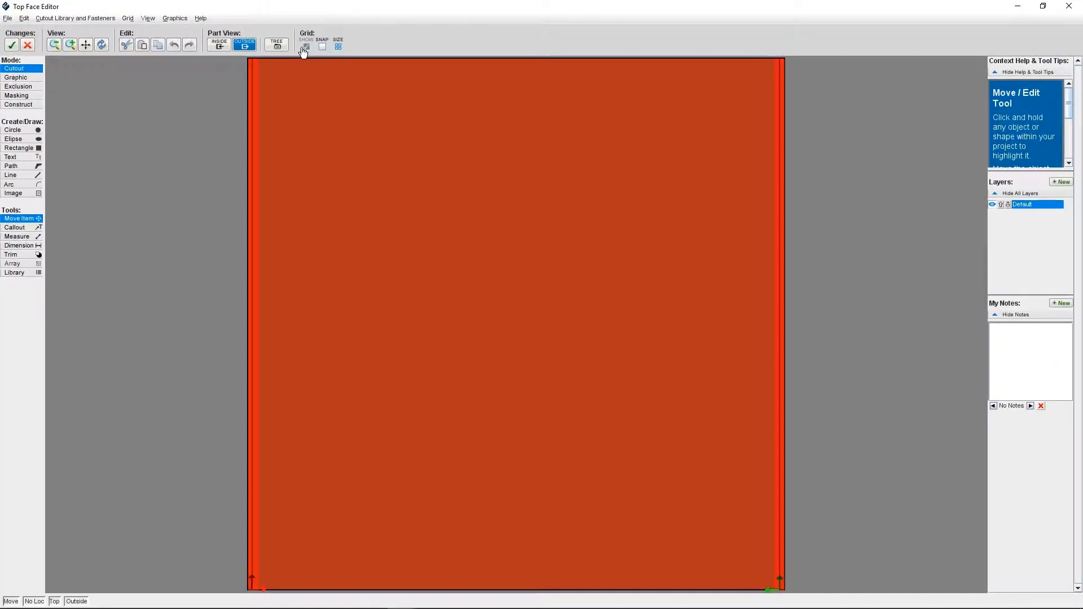
left_click(306, 46)
left_click(322, 47)
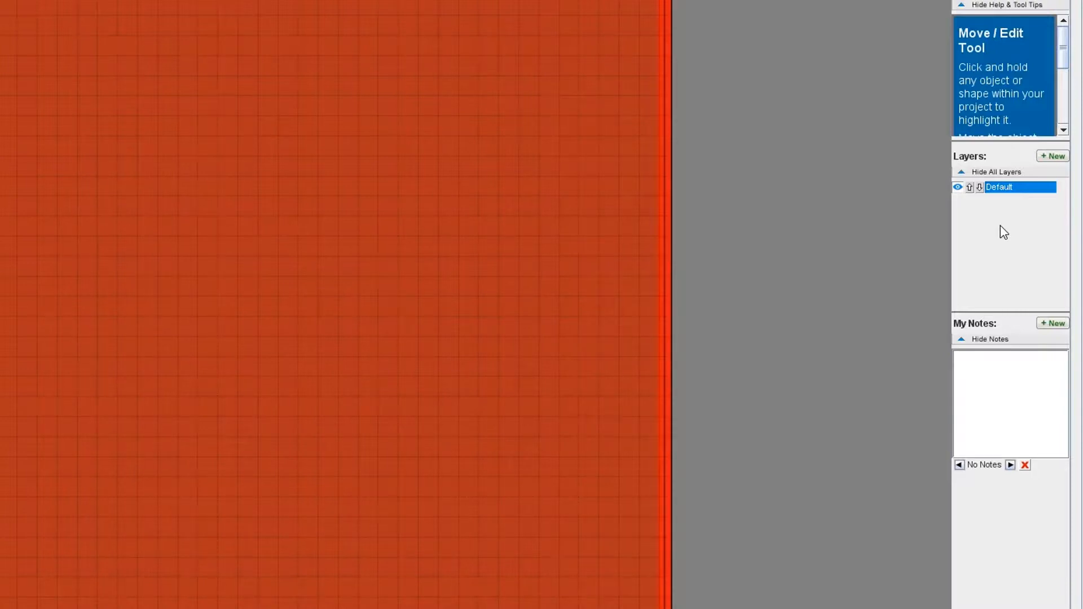
Add two new layers to the top face, named Input and Output
left_click(1053, 158)
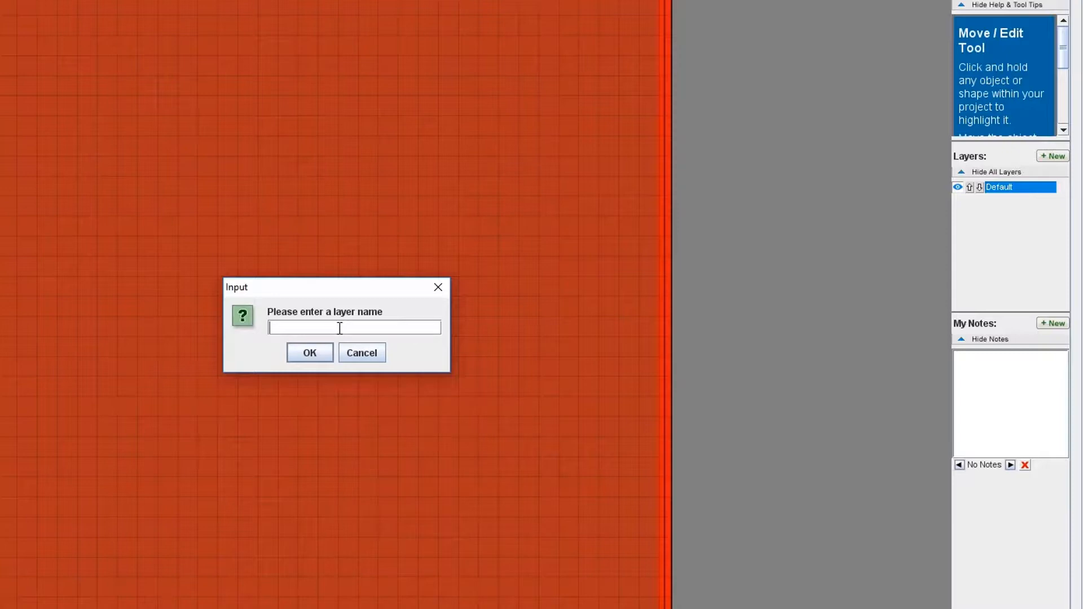
type("Input")
left_click(331, 349)
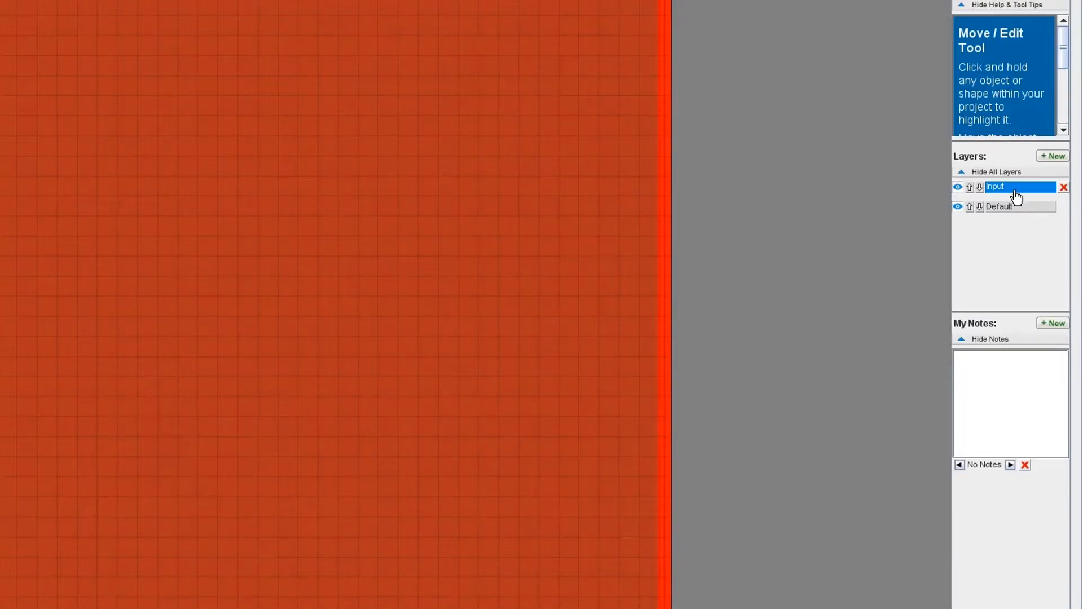
left_click(1054, 160)
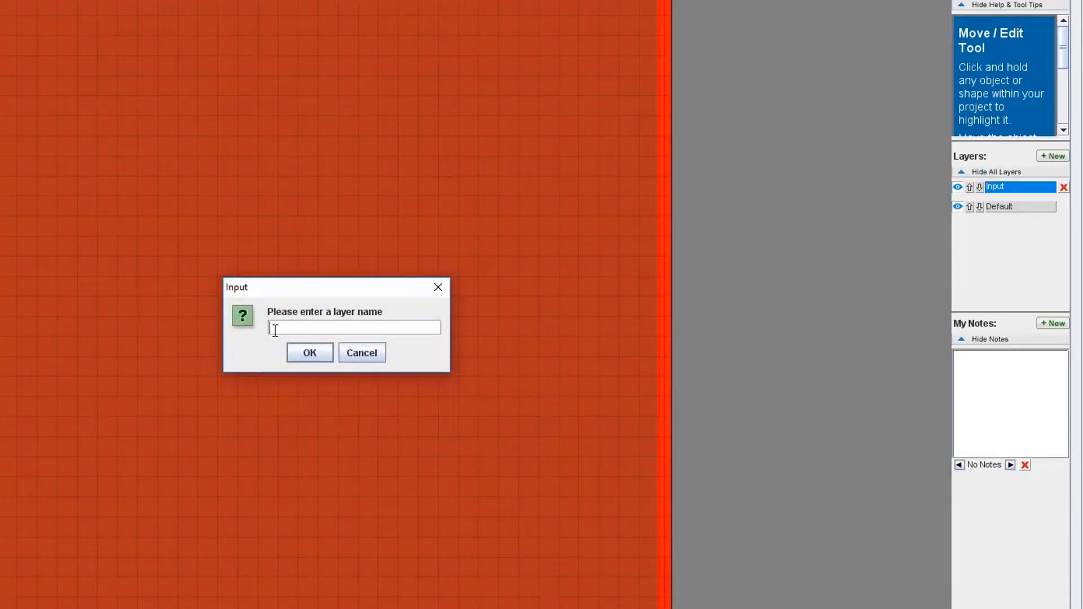
type("Output")
left_click(310, 353)
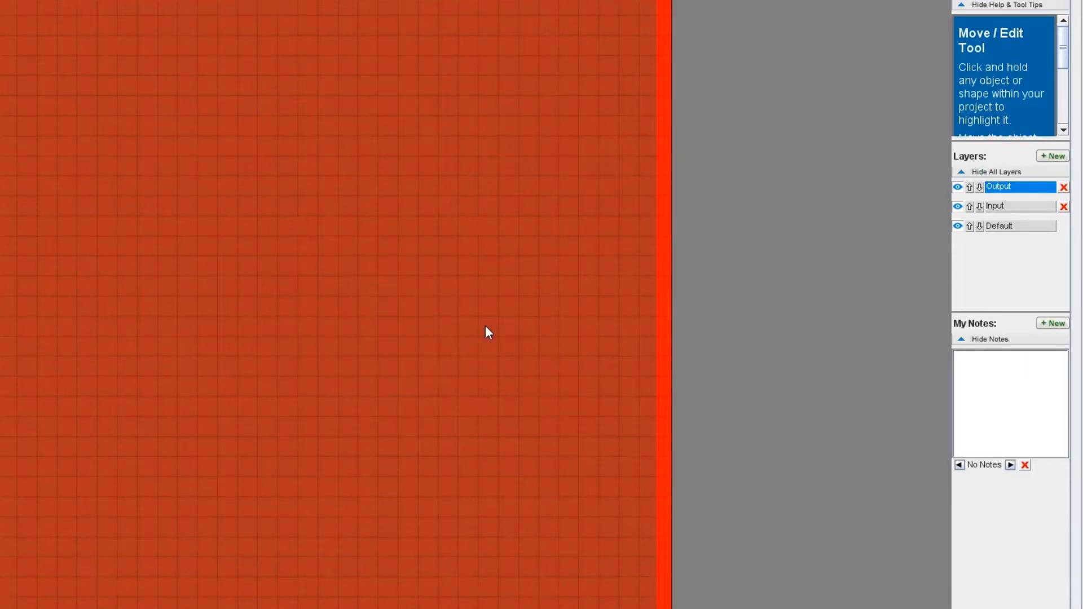
Add two more layers to the top face, named Power and Display
left_click(1053, 156)
type("Power")
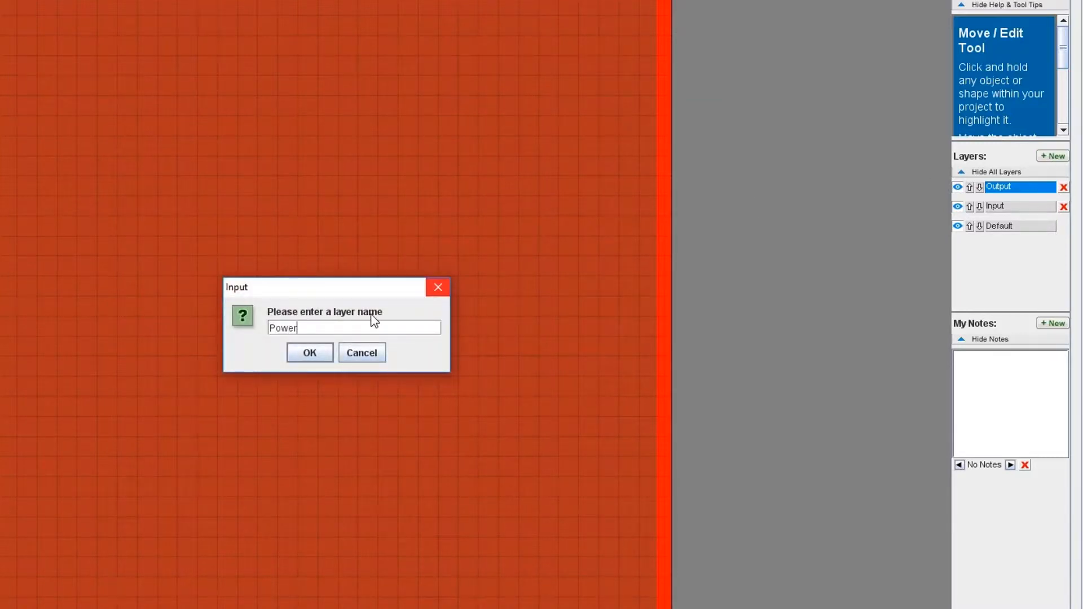
left_click(319, 349)
left_click(1053, 156)
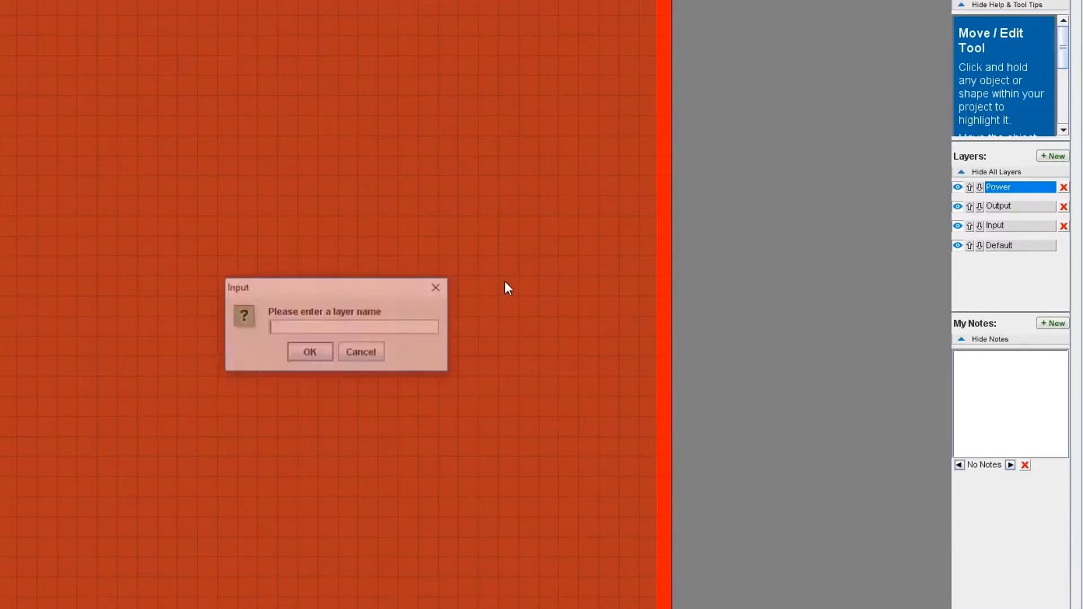
type("Display")
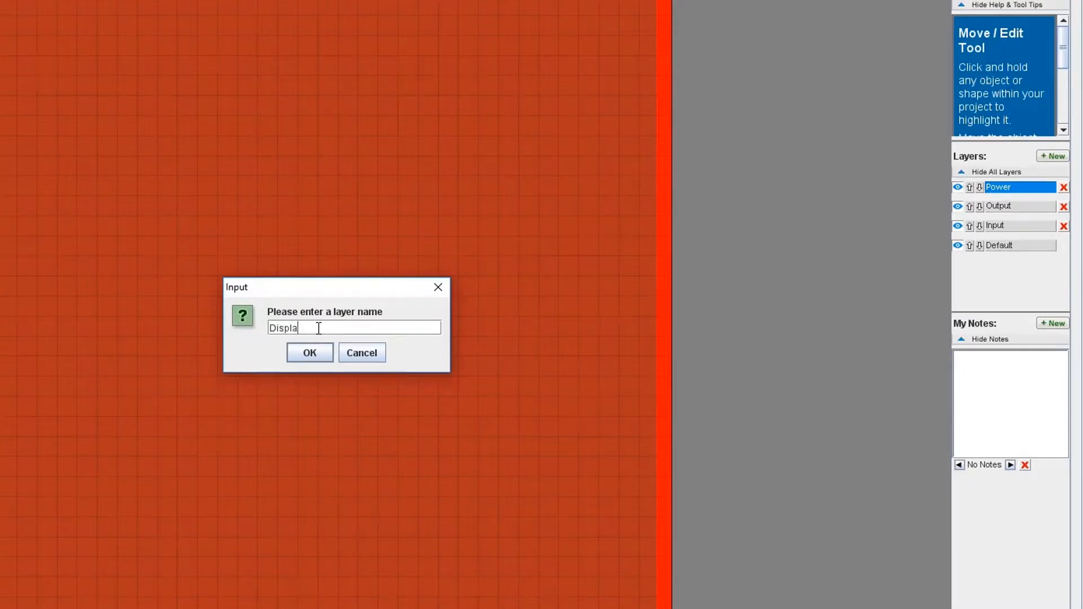
left_click(311, 353)
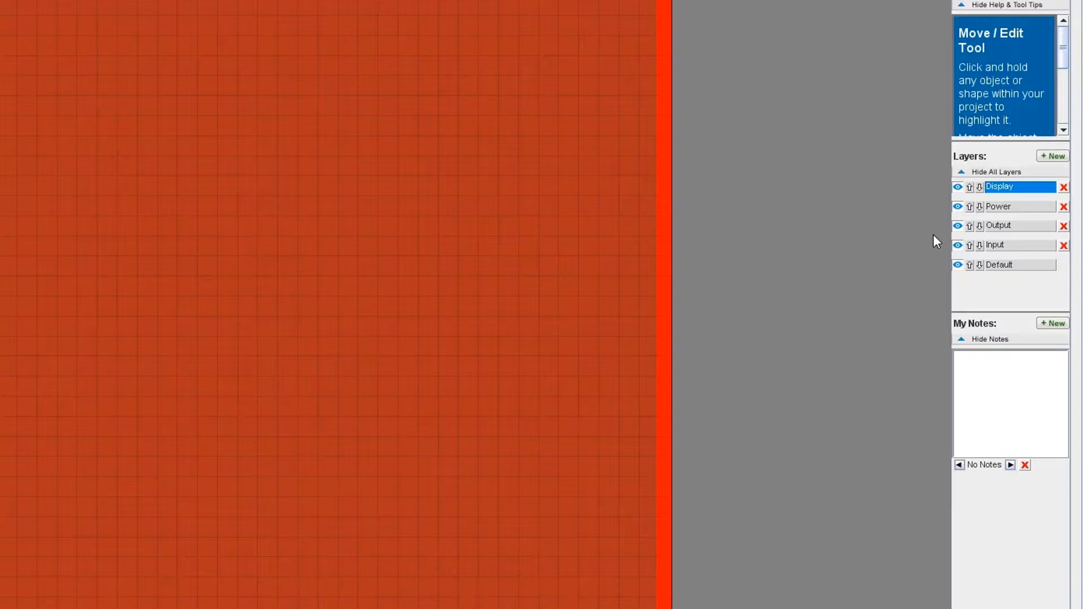
Draw a rectangular cutout about 0.55 by 0.275 in on the Input layer, in the left half of the top face
left_click(1004, 246)
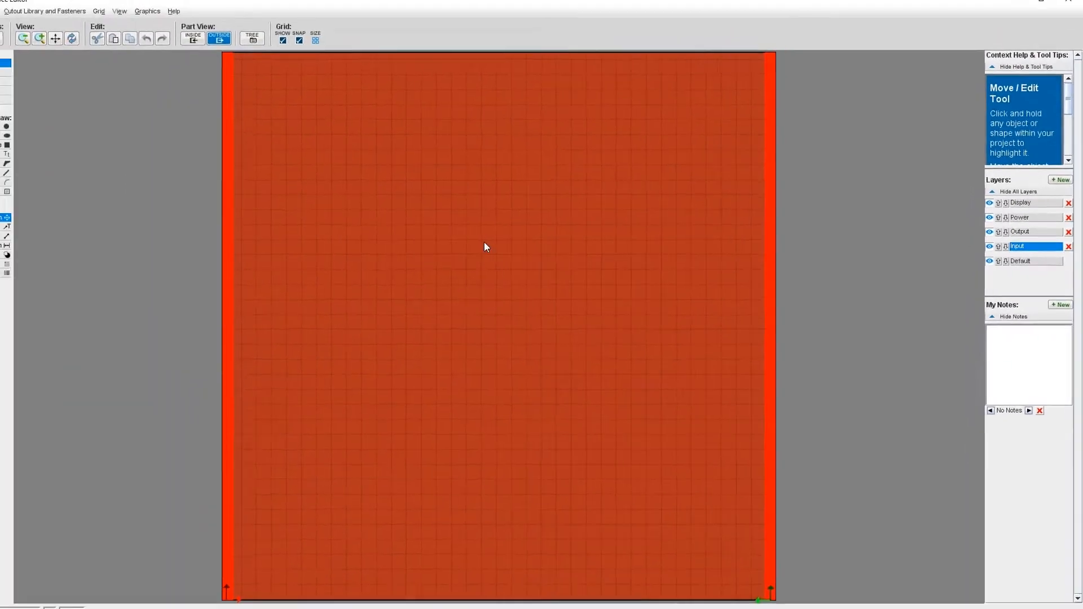
left_click(17, 149)
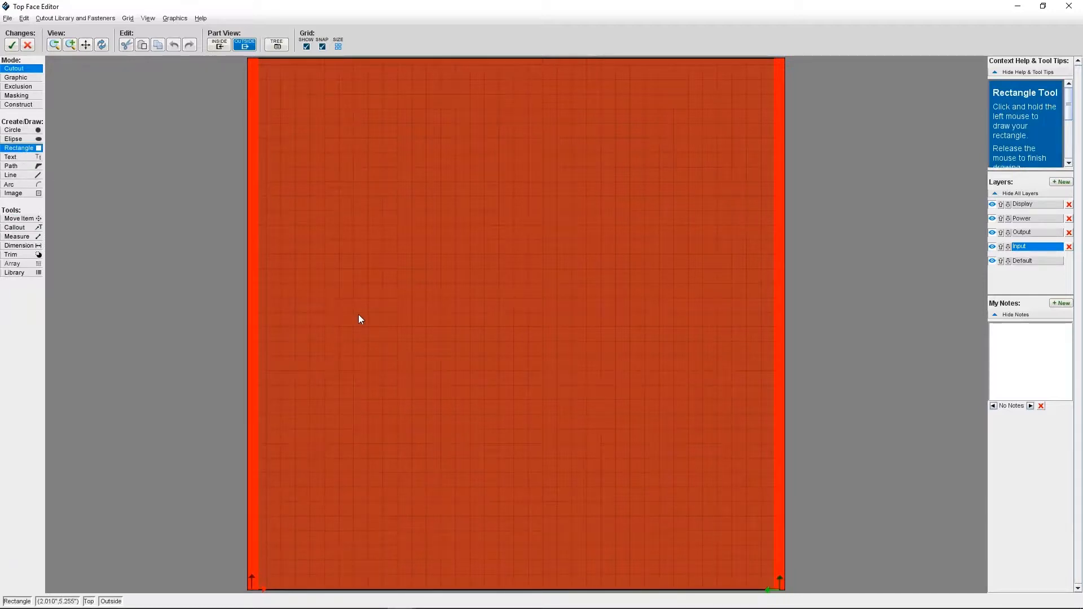
left_click_drag(355, 313, 383, 326)
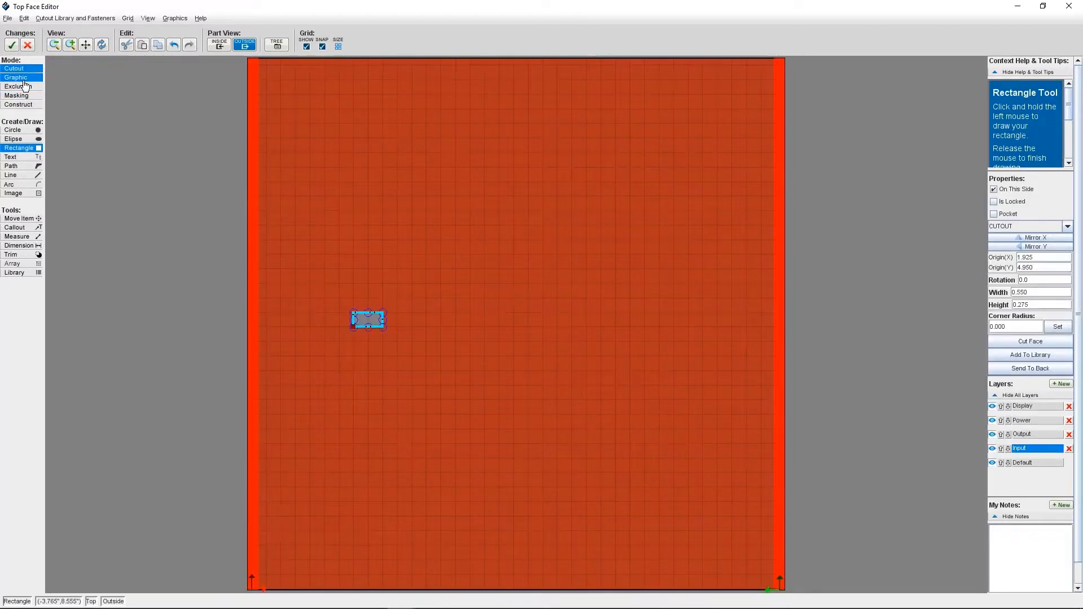
Add the graphic text "Input" above the rectangular cutout and set its font size to 23
left_click(16, 77)
left_click(11, 157)
left_click(357, 303)
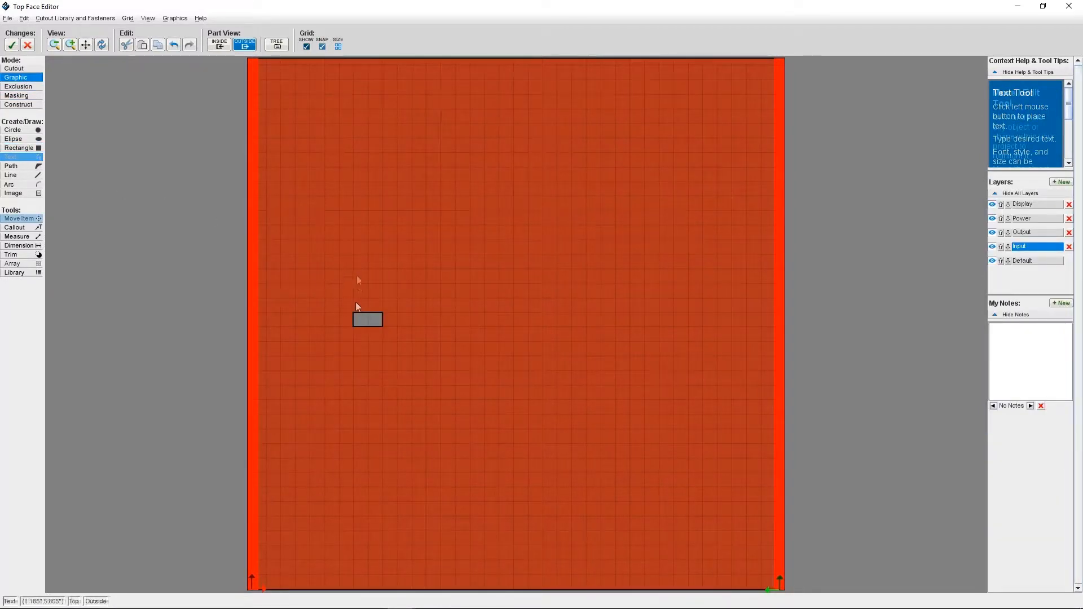
left_click(22, 157)
left_click(357, 301)
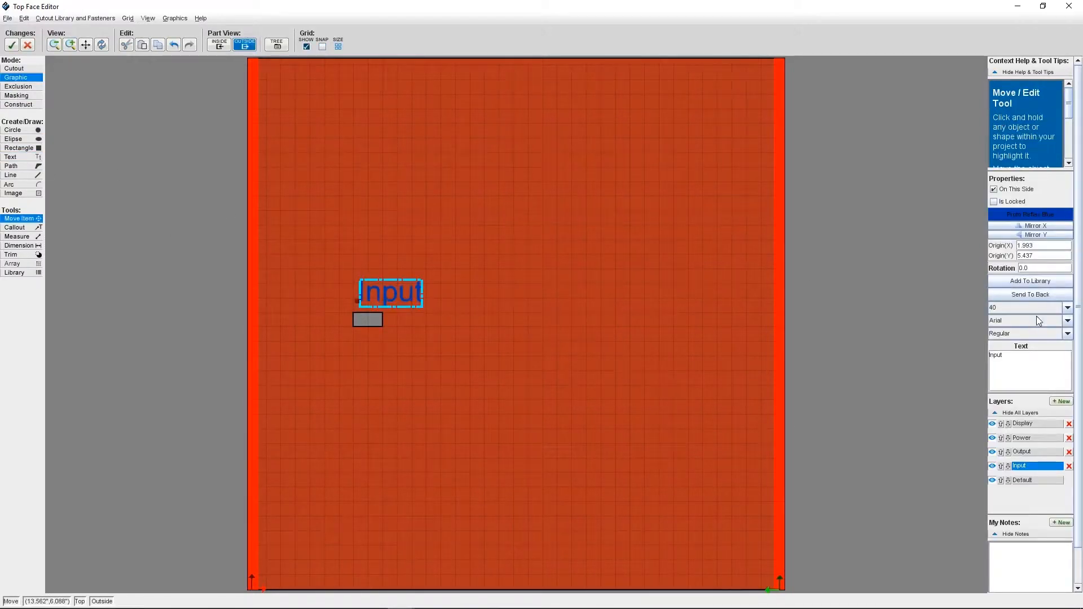
left_click(1035, 310)
left_click(995, 327)
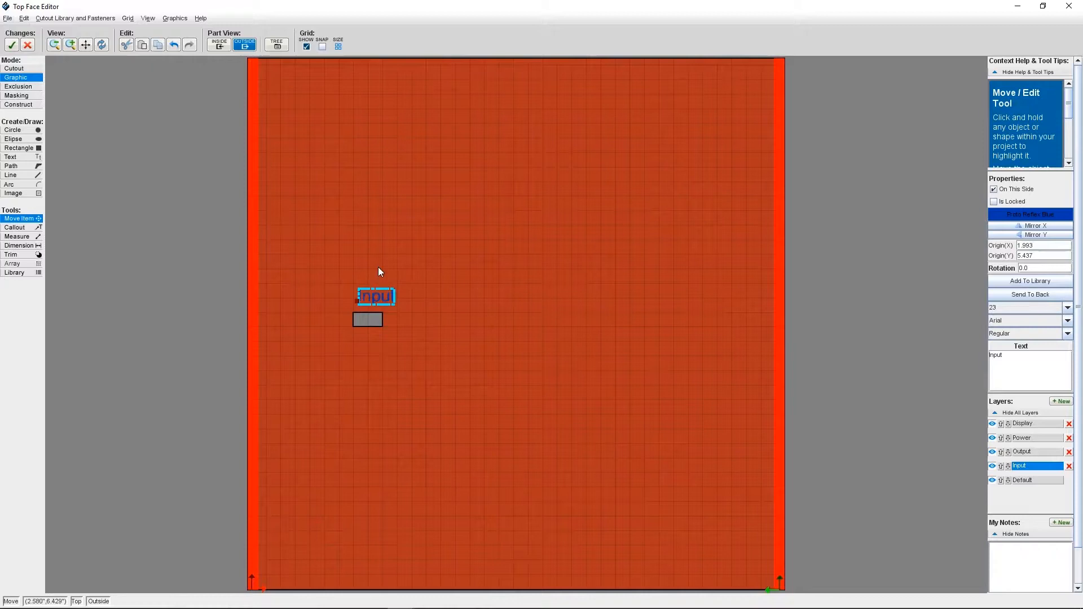
Move the "Input" text down and left so it sits directly above the cutout
left_click(19, 220)
left_click(370, 295)
left_click_drag(368, 297, 368, 297)
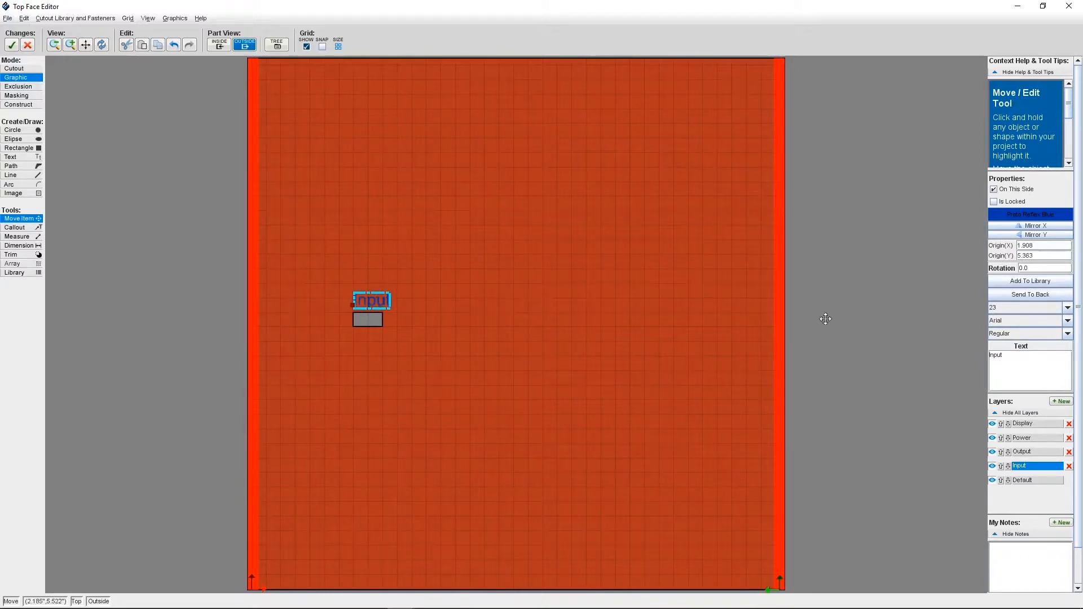
left_click(874, 258)
Make Output the active layer, and lock the "Input" text and its cutout together
left_click(1030, 232)
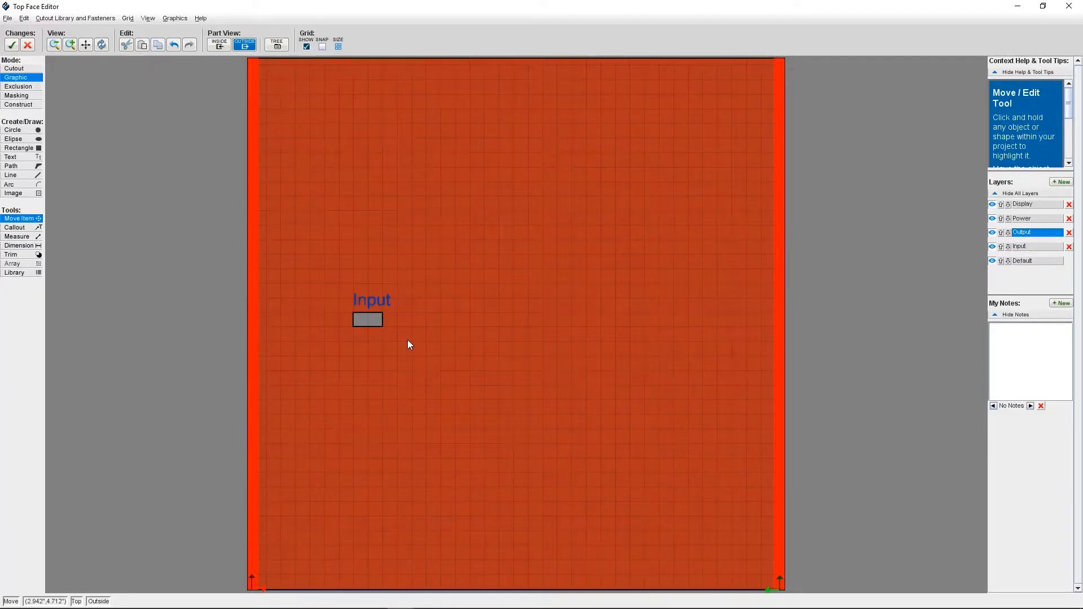
left_click_drag(387, 332, 386, 330)
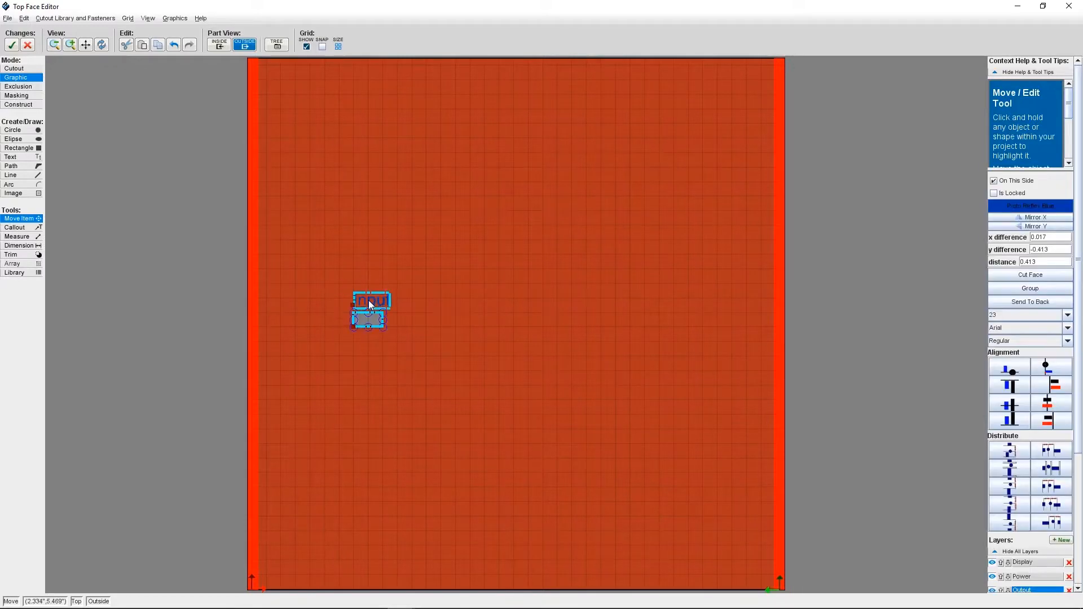
left_click(426, 302)
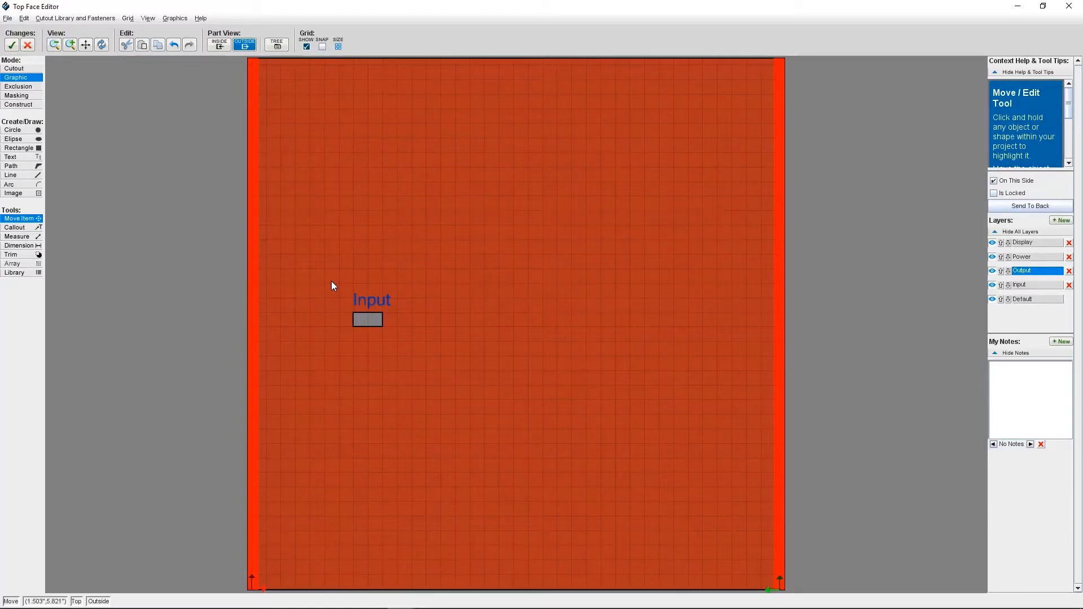
left_click_drag(332, 285, 430, 347)
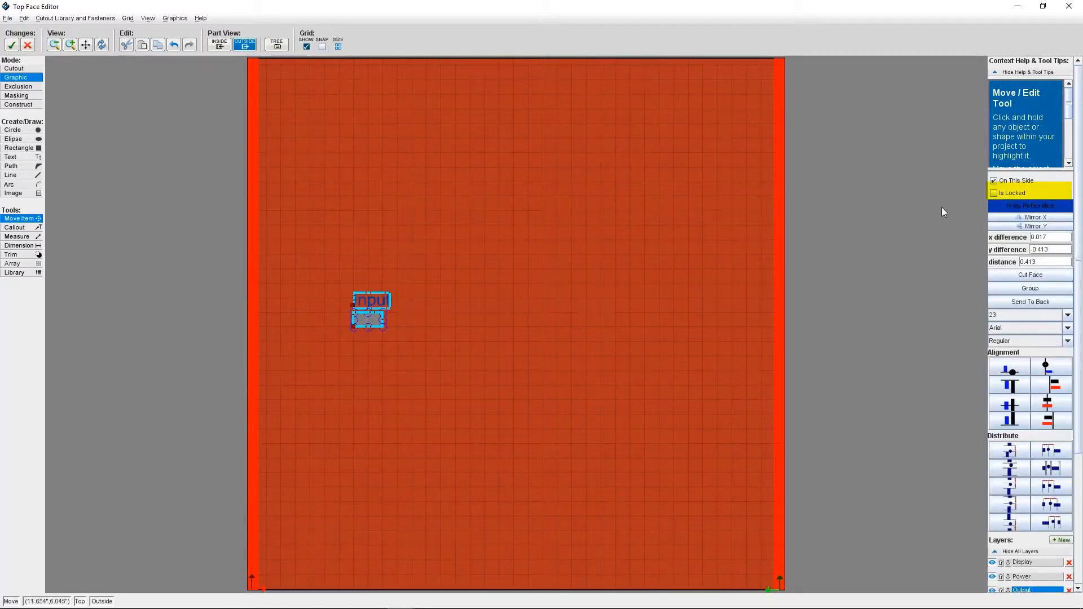
left_click(994, 193)
left_click(938, 250)
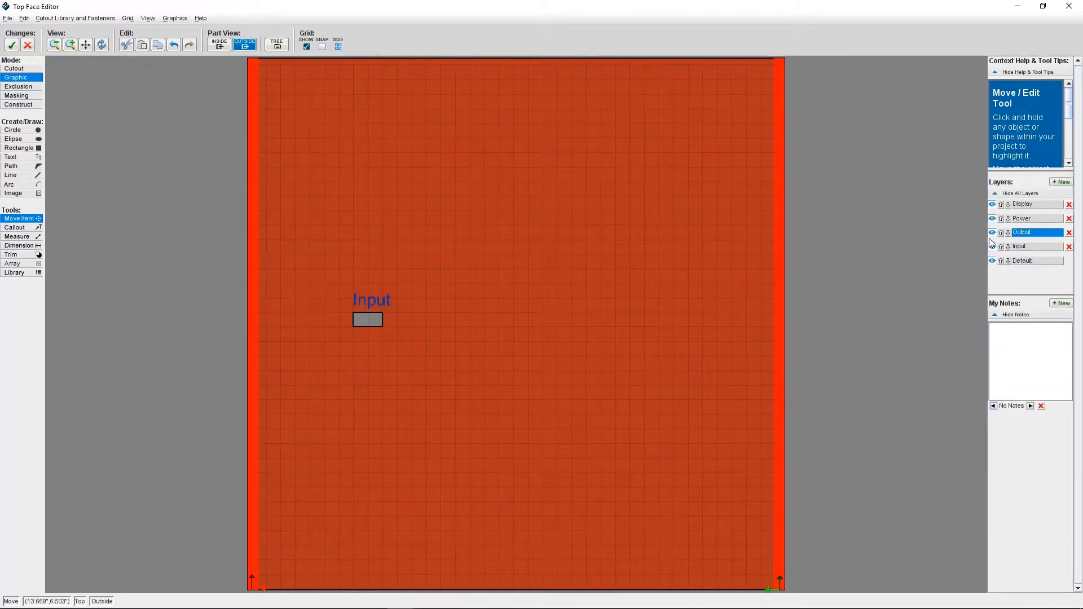
Hide the Input layer with its text and cutout
left_click(1022, 248)
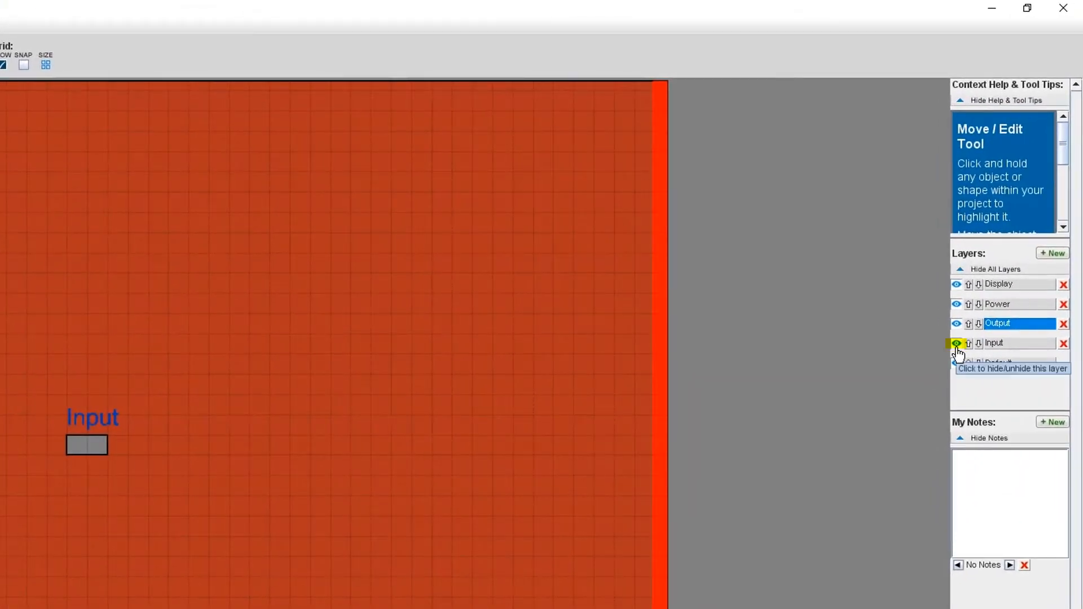
left_click(957, 344)
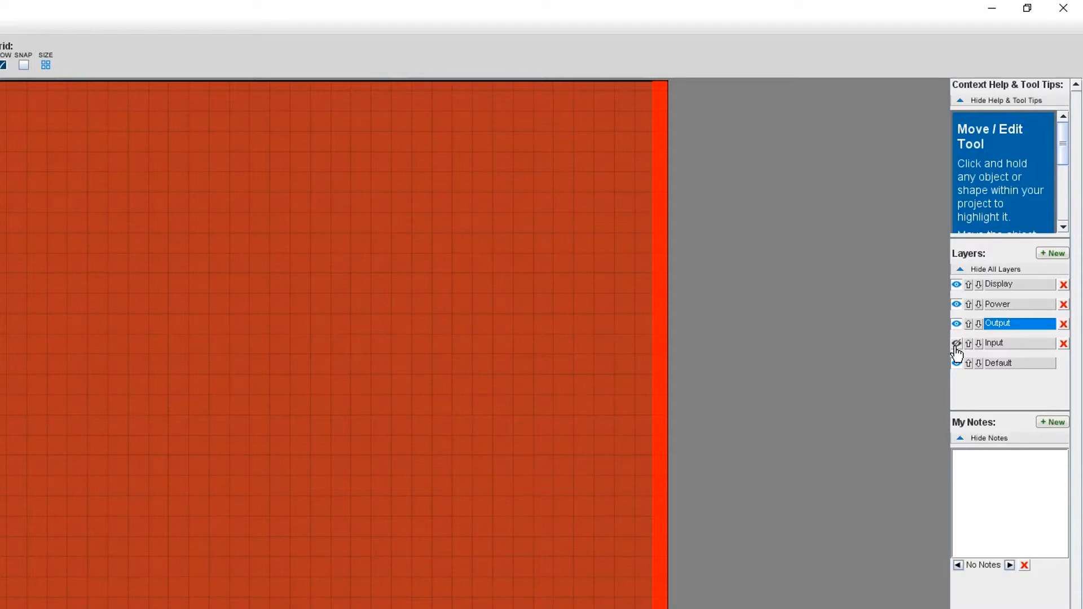
left_click(994, 307)
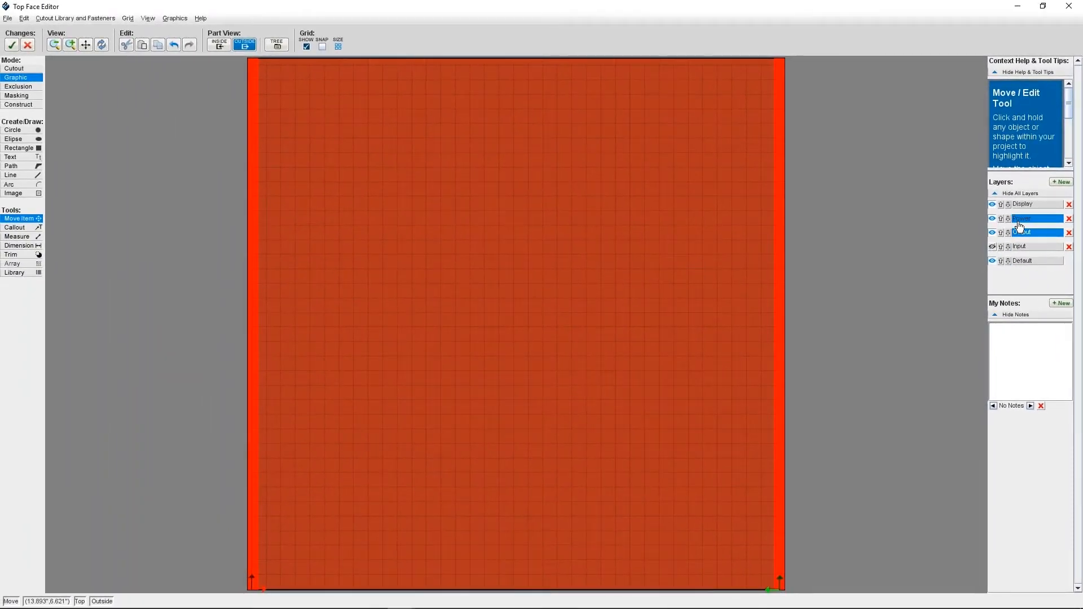
Draw a rectangular cutout about 0.565 by 0.277 in on the Output layer, near the middle of the top face
left_click(20, 149)
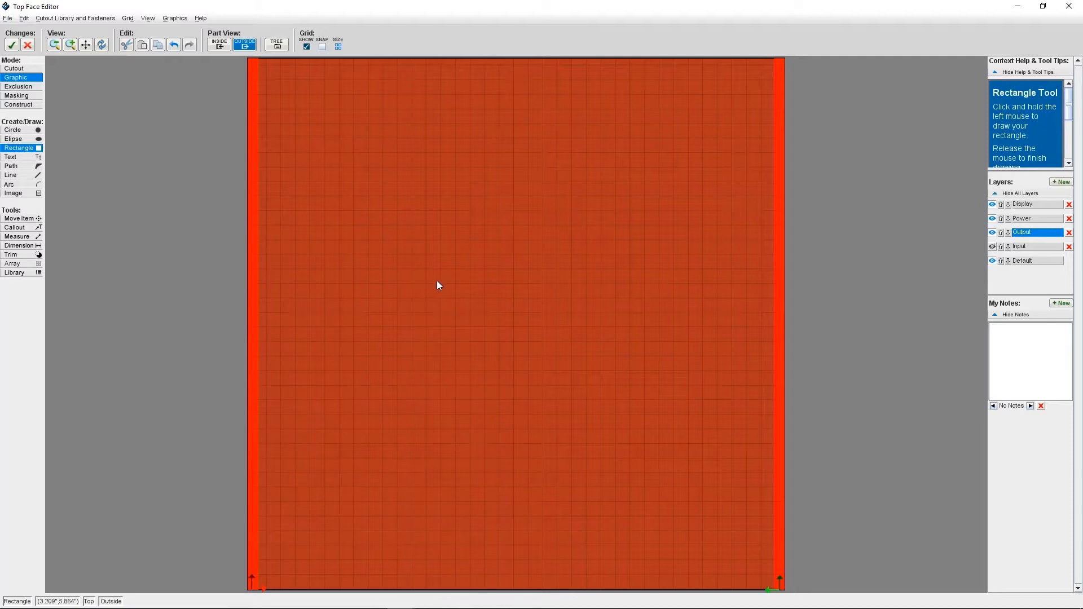
left_click(15, 68)
left_click_drag(515, 288, 546, 302)
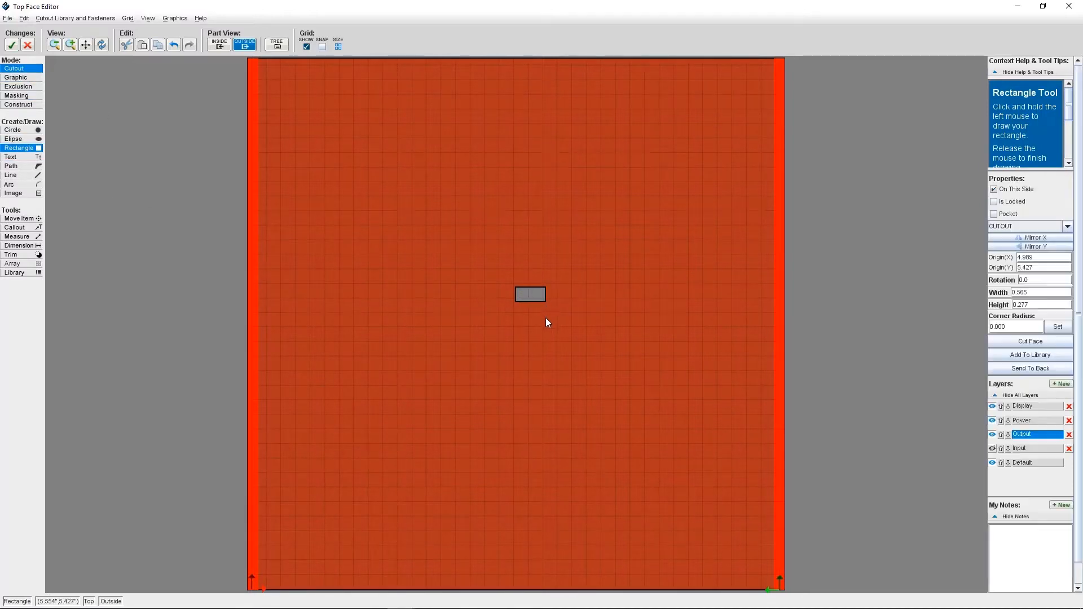
Add the graphic text "Output" above the new cutout and set its font size to 24
left_click(17, 77)
left_click(19, 157)
left_click(517, 278)
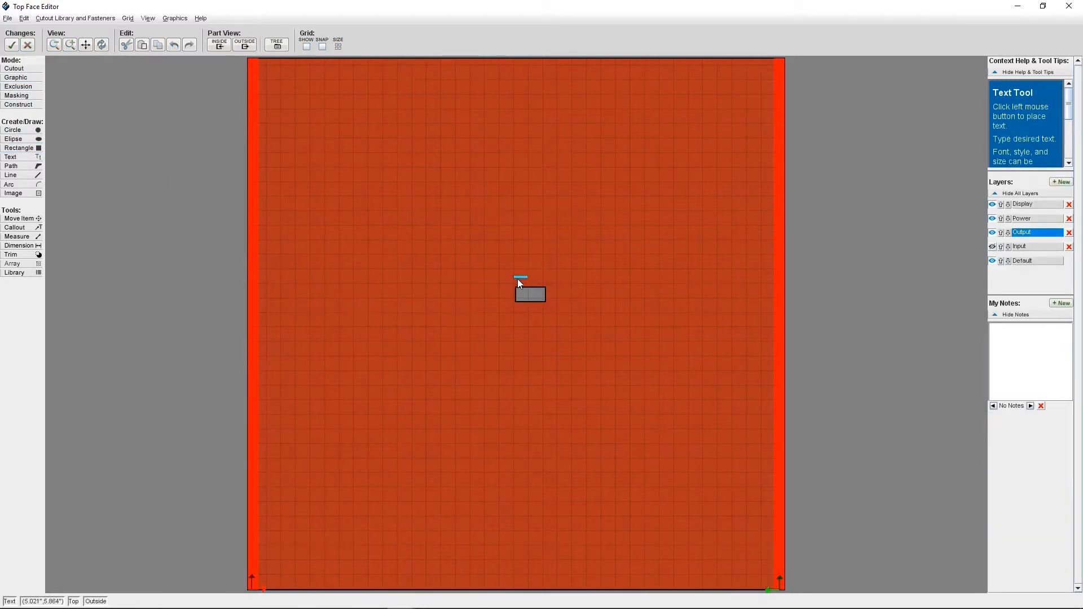
type("Output")
key("Return")
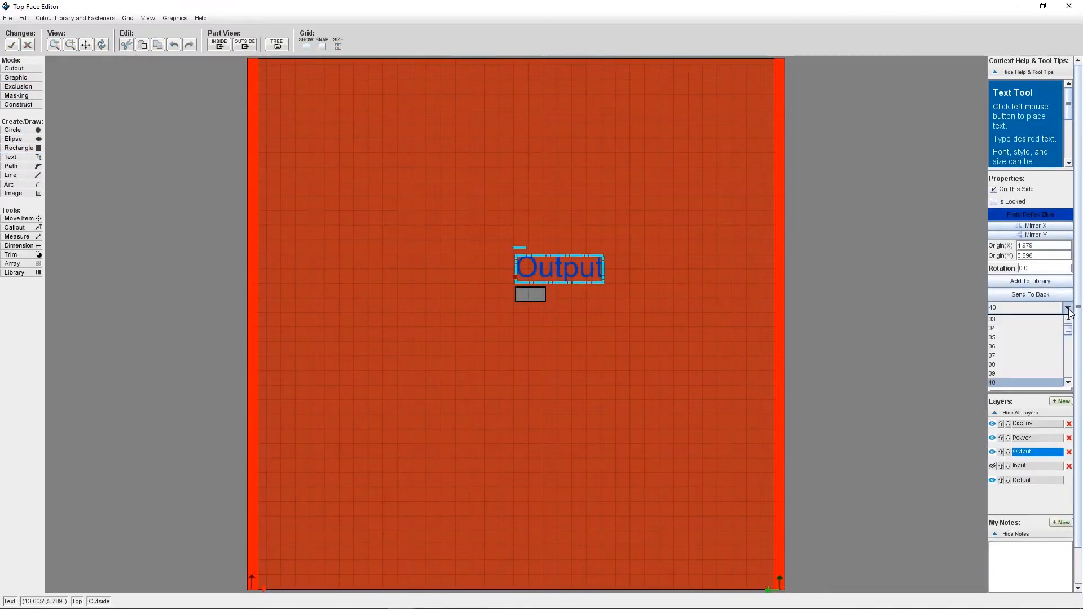
scroll(1017, 335, "up", 1)
left_click(1002, 345)
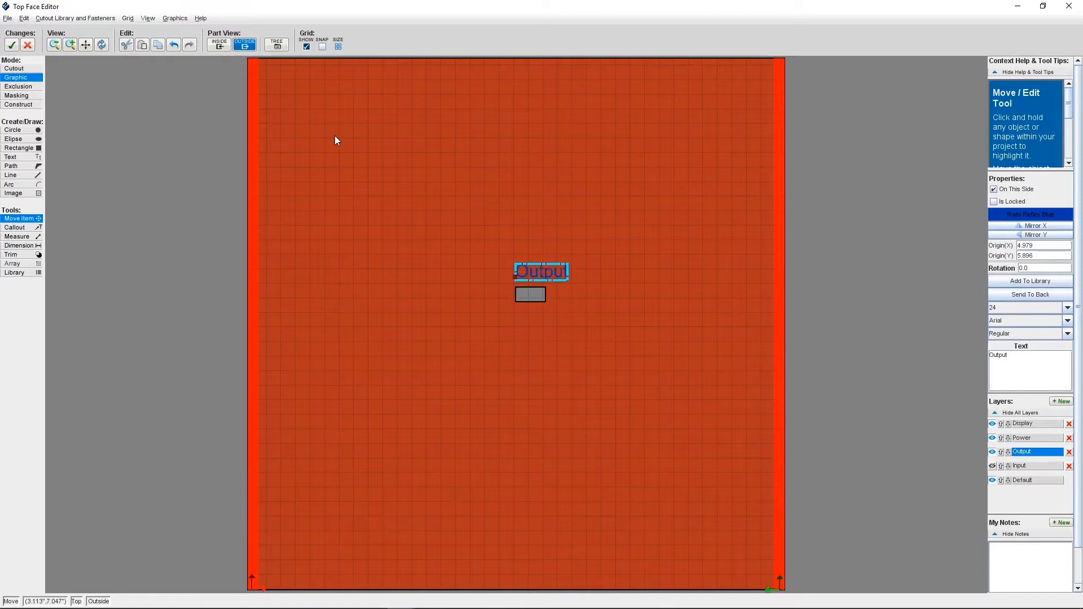
Deselect the "Output" text and show the hidden Input layer again
left_click(299, 219)
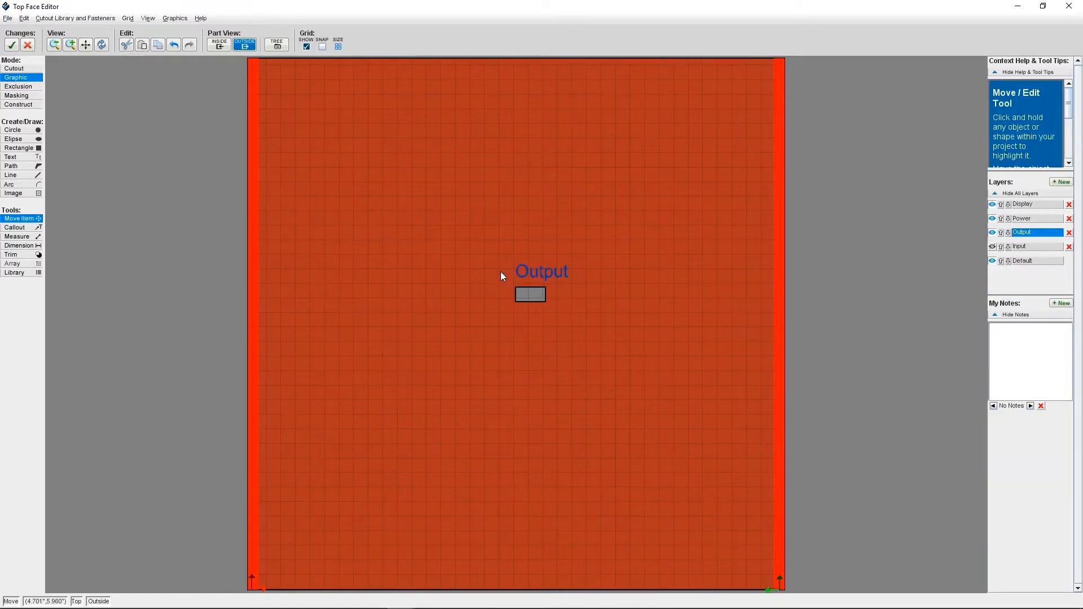
left_click(993, 247)
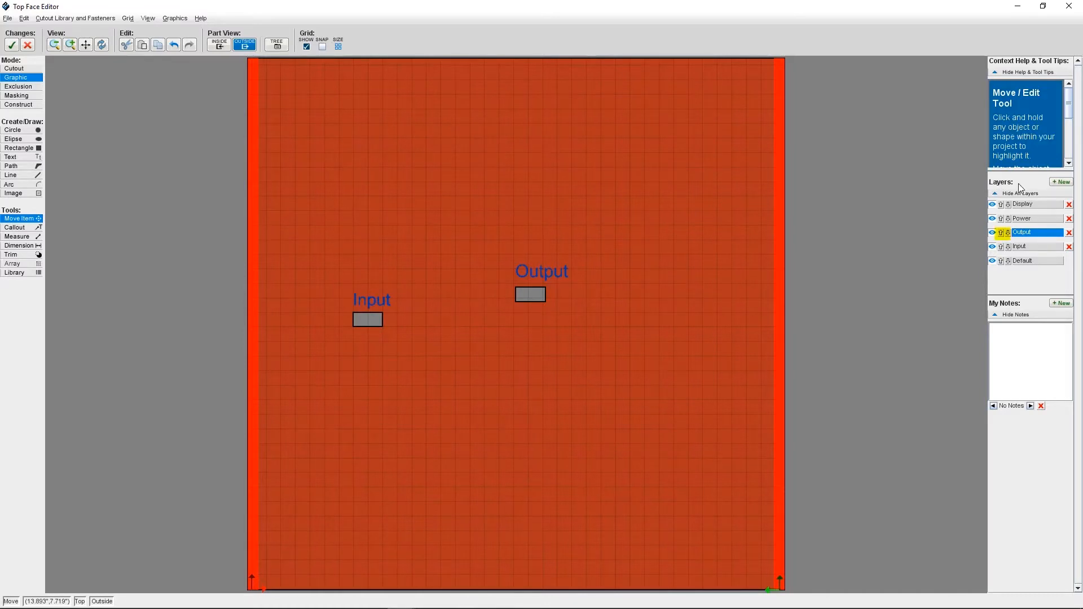
Try moving the Output layer above Power in the layer order, and restore the original order
left_click(1008, 232)
left_click(1008, 233)
left_click(1002, 233)
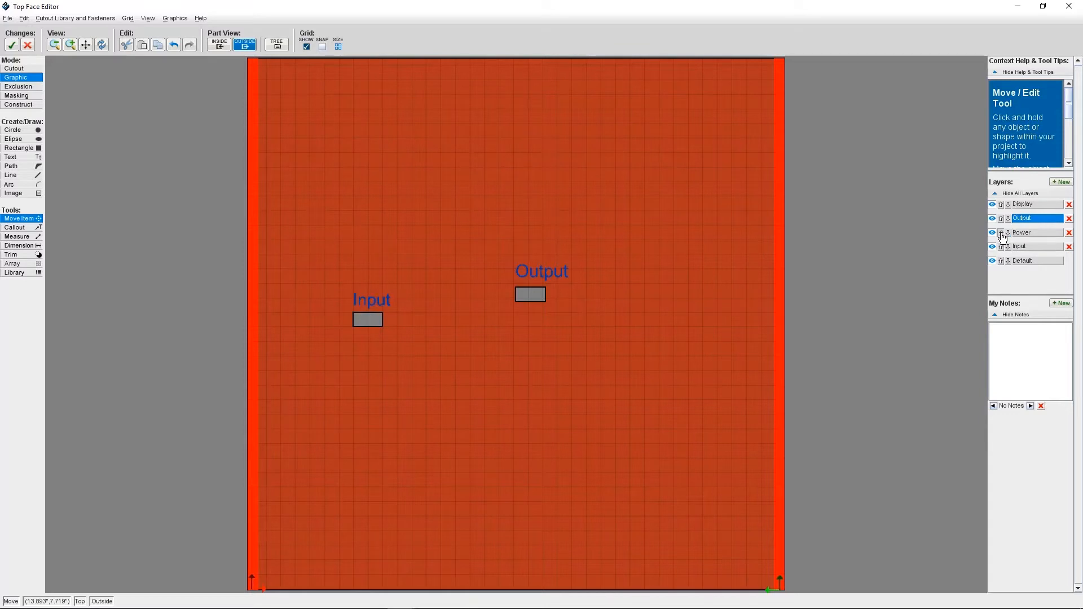
left_click(1001, 234)
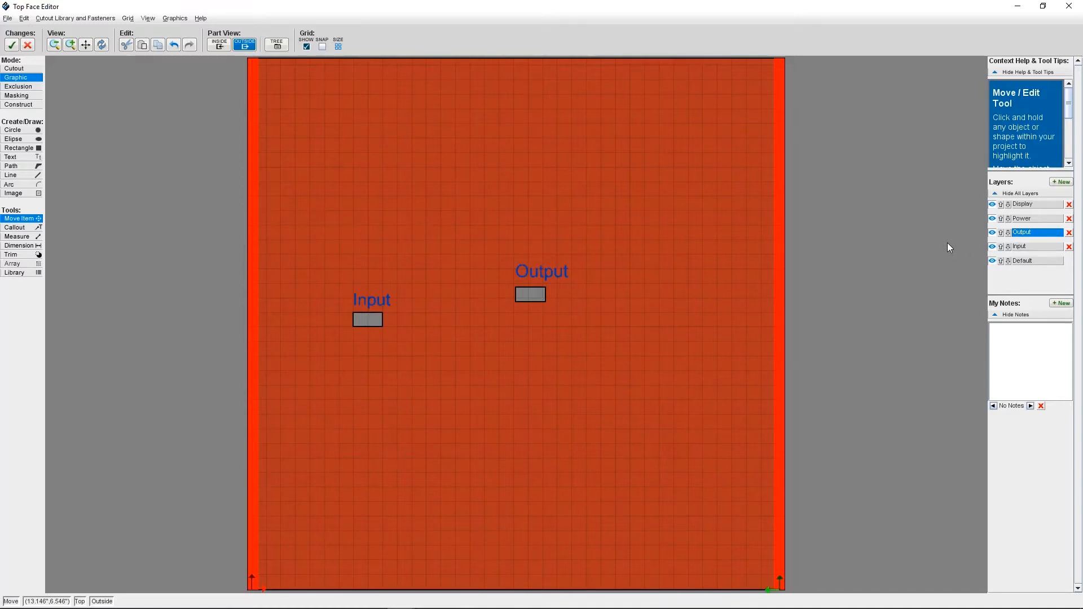
left_click(528, 296)
left_click(508, 309)
double_click(1026, 234)
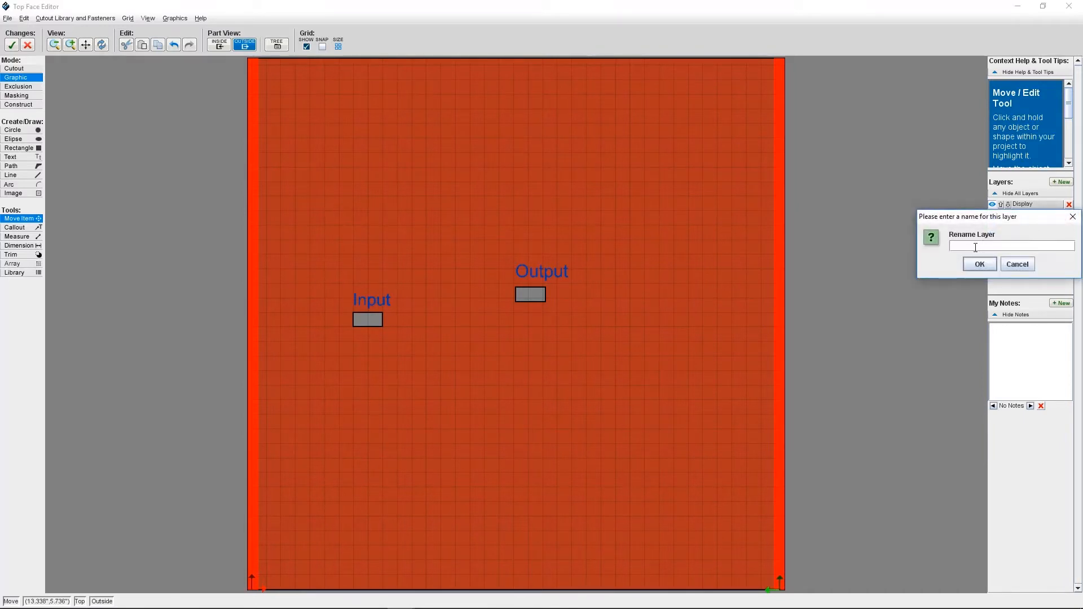
left_click(1018, 266)
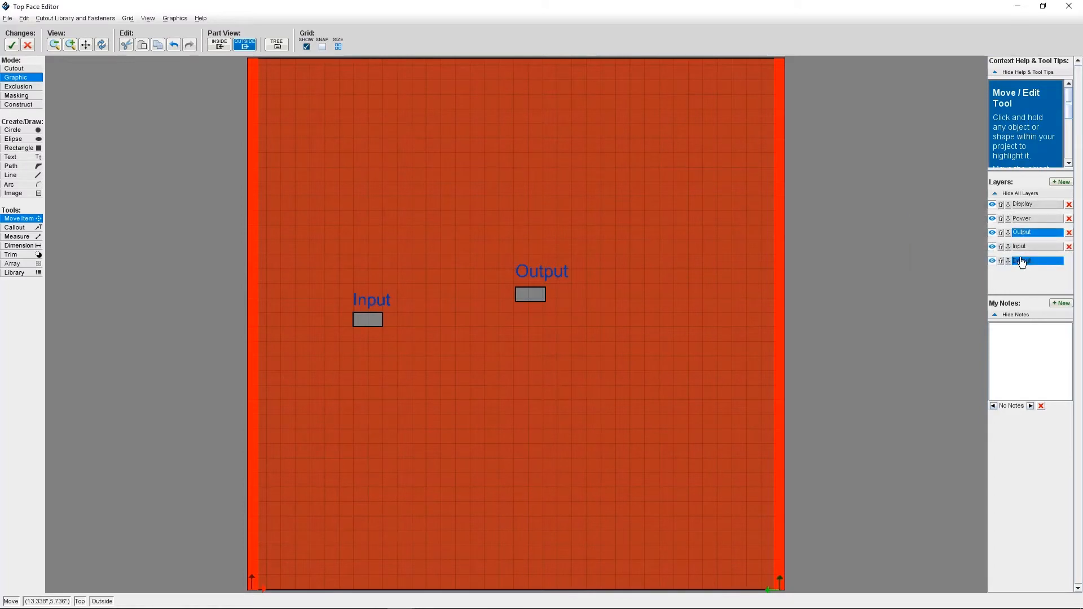
Delete the Display layer and confirm the deletion
left_click(1036, 207)
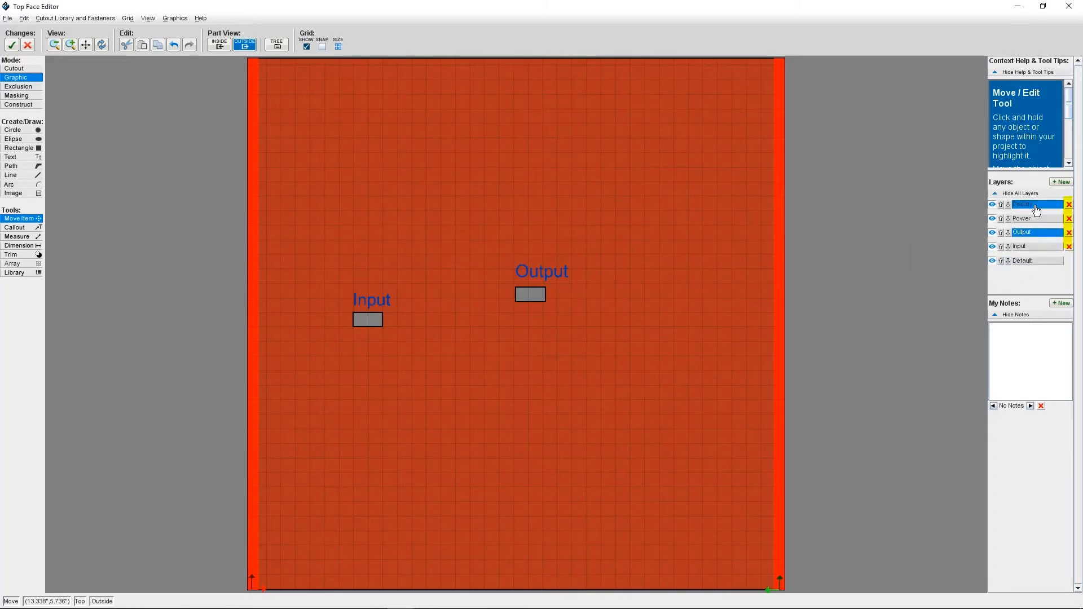
left_click(1069, 205)
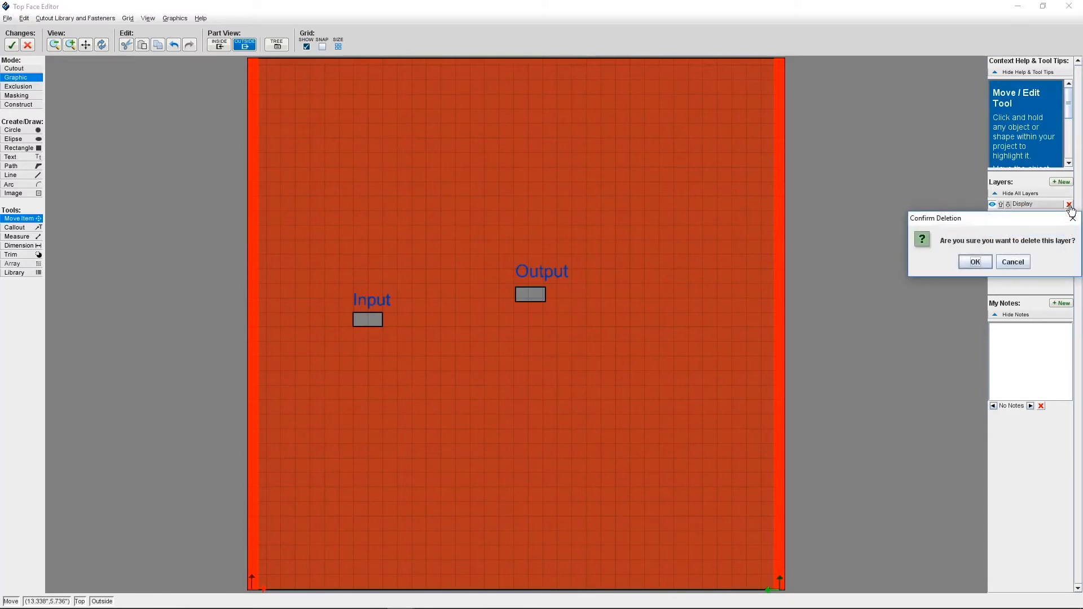
left_click(975, 262)
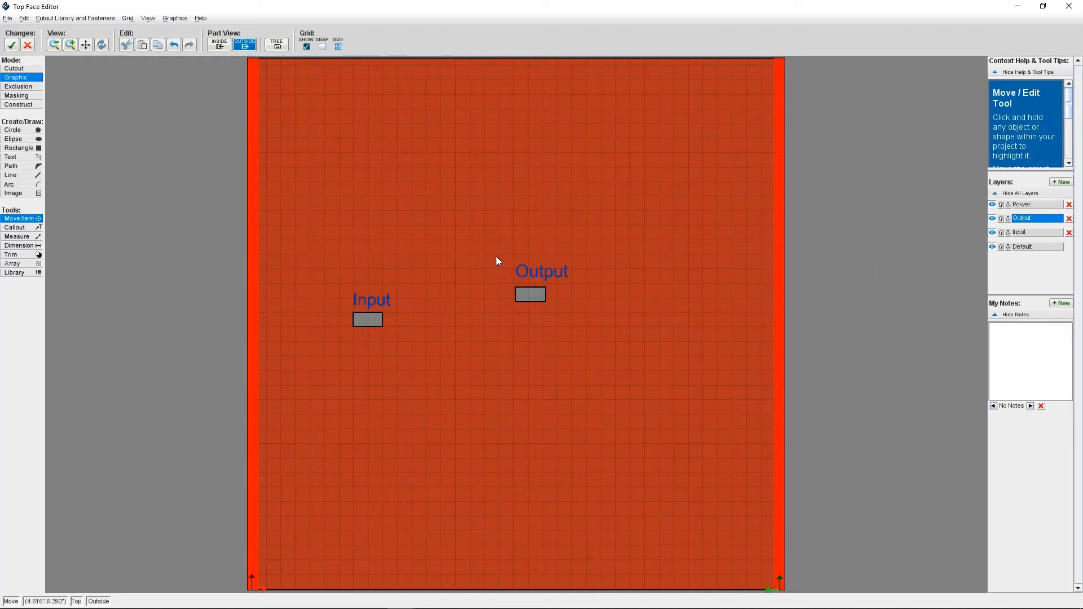
Copy the "Output" text and its cutout together onto the Power layer, about 2.25 in to the right of the originals
left_click_drag(508, 257, 583, 320)
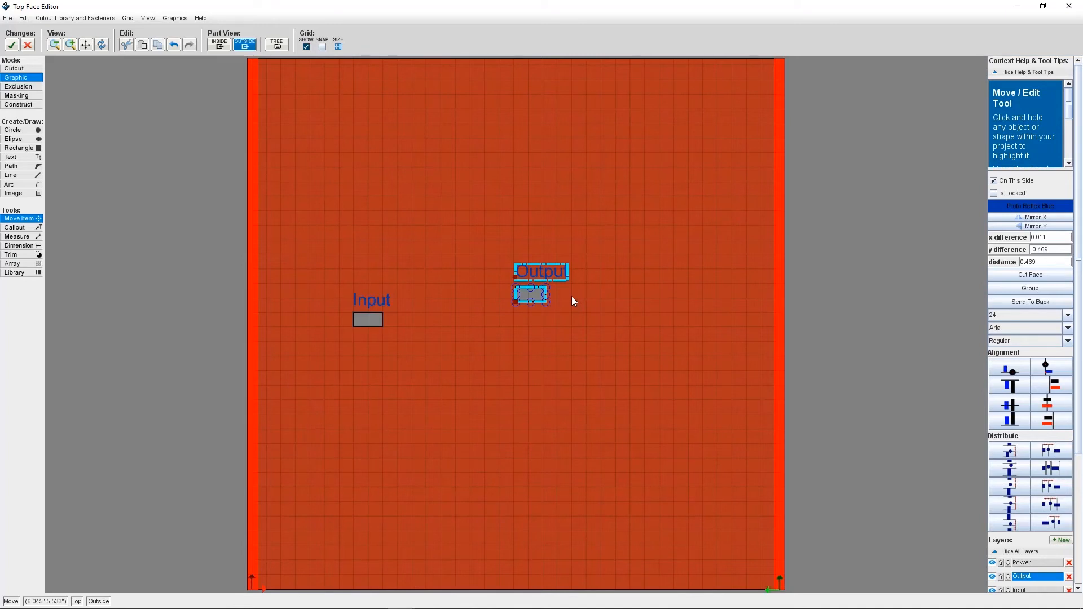
left_click(863, 273)
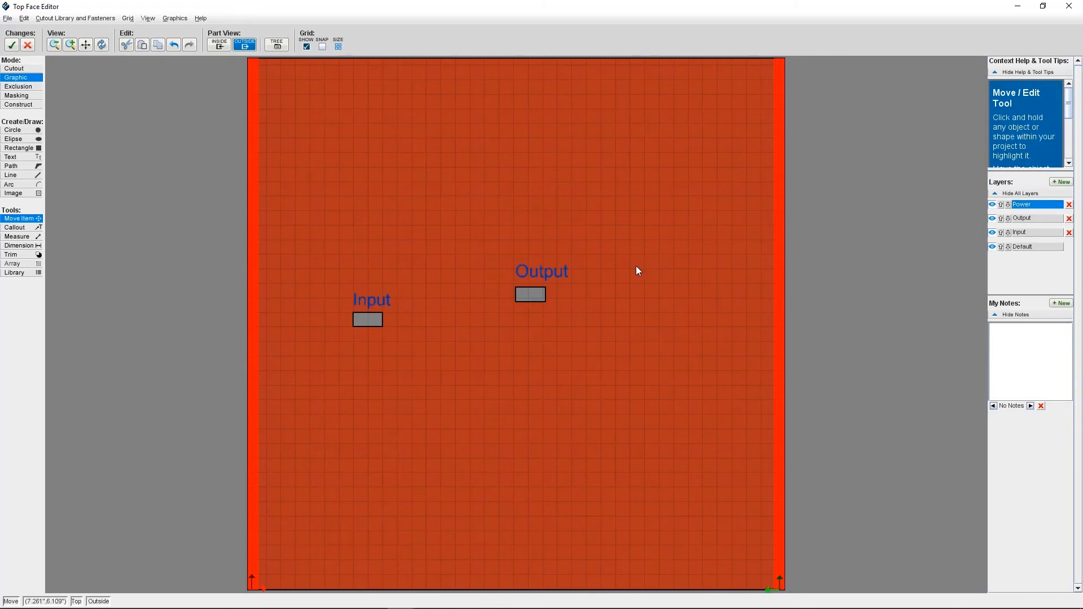
key("ctrl+v")
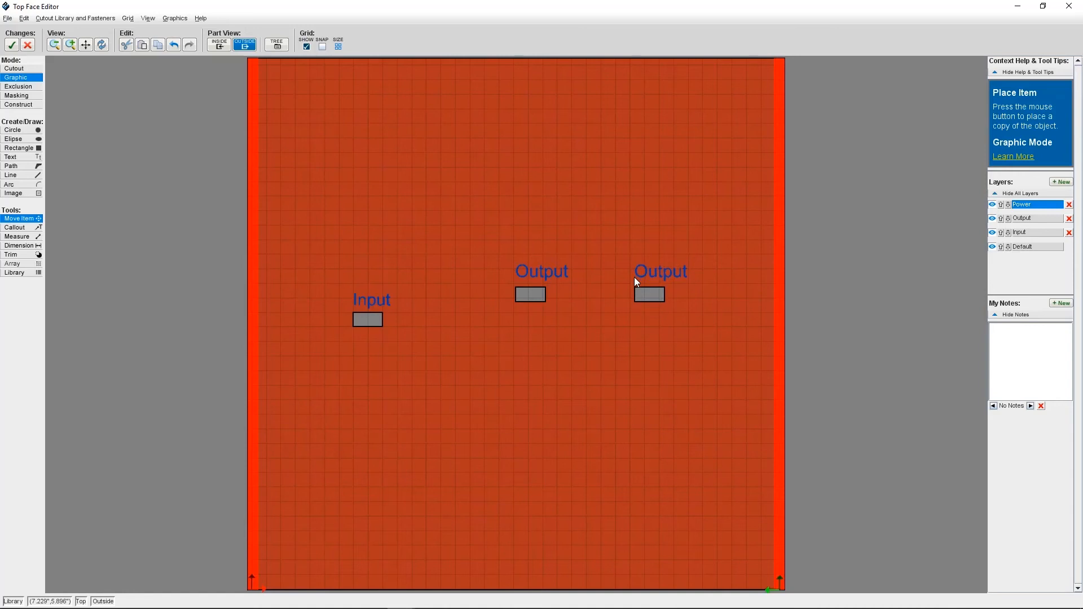
left_click(635, 277)
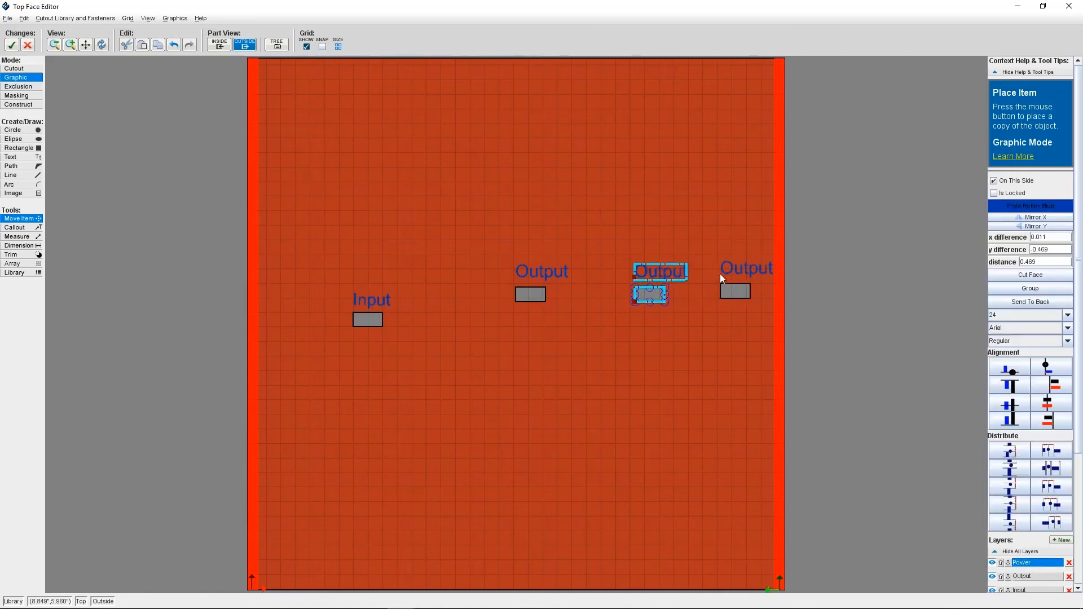
key("Escape")
Make Input the active layer, and hide and show the Output and Input layers to check what each contains
left_click(1022, 220)
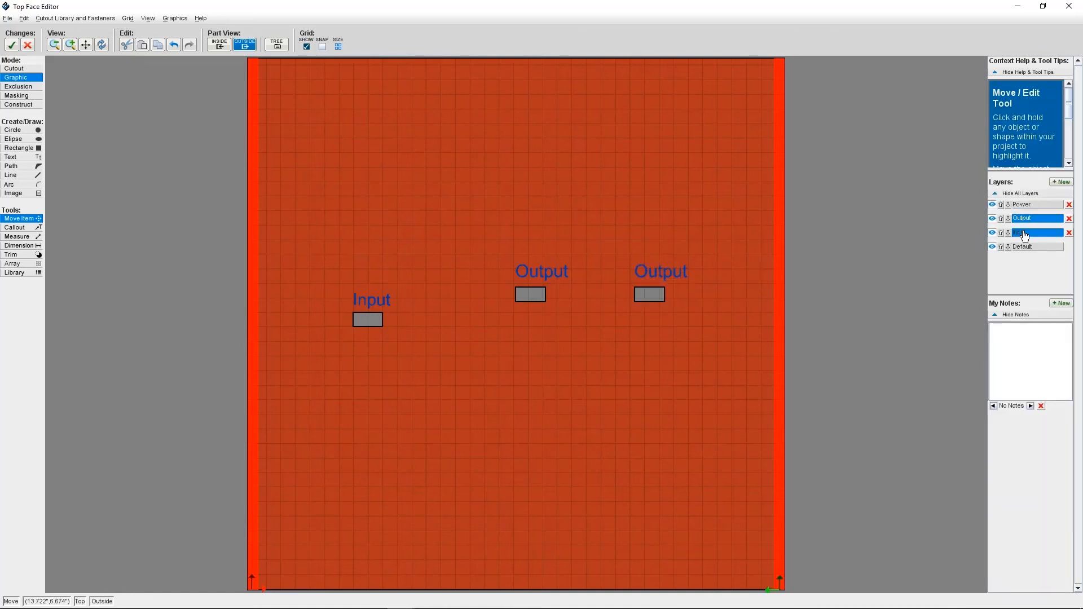
left_click(1025, 236)
left_click(993, 219)
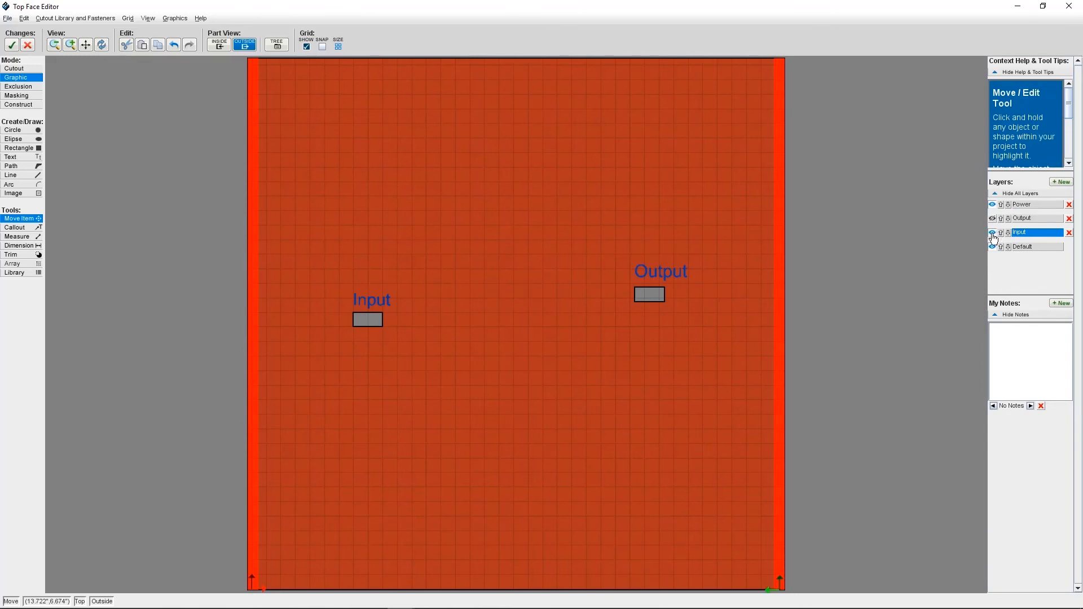
left_click(992, 234)
left_click(993, 219)
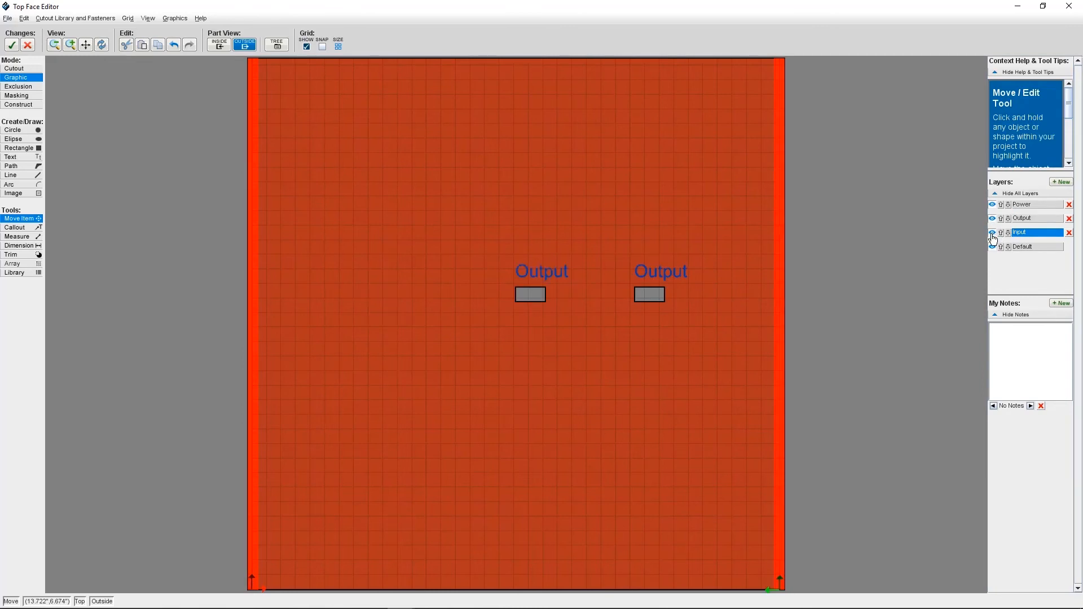
left_click(992, 233)
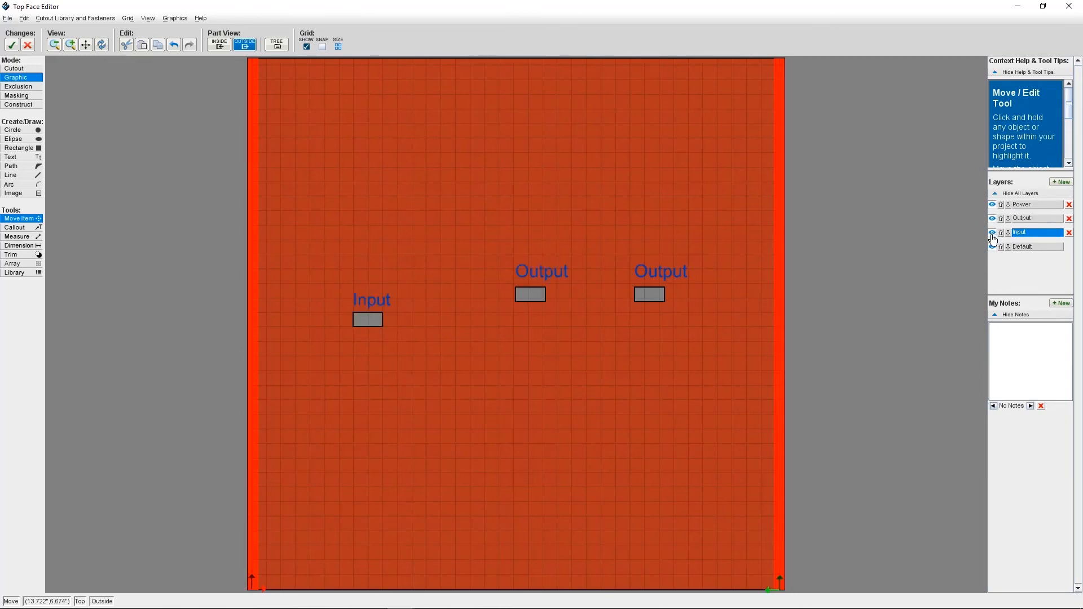
Apply the top face edits and return to the 3D enclosure model
left_click(11, 45)
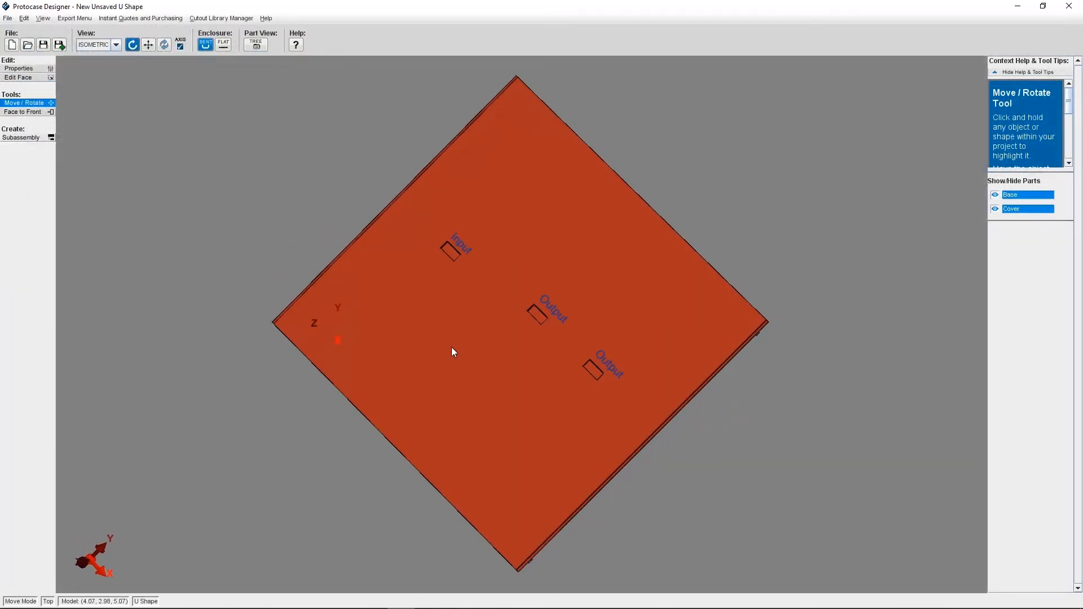